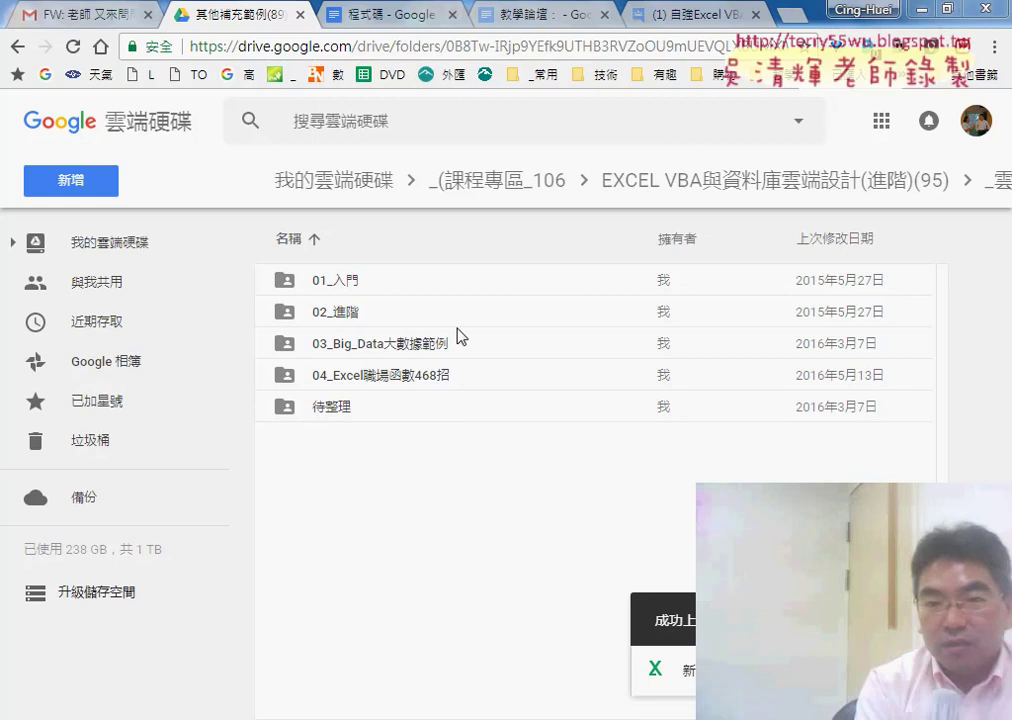
# Step: In Google Drive, open the 01_入門 folder, then the 範例 new-store folder, and select the .xlsx spreadsheet
pyautogui.doubleClick(281, 281)
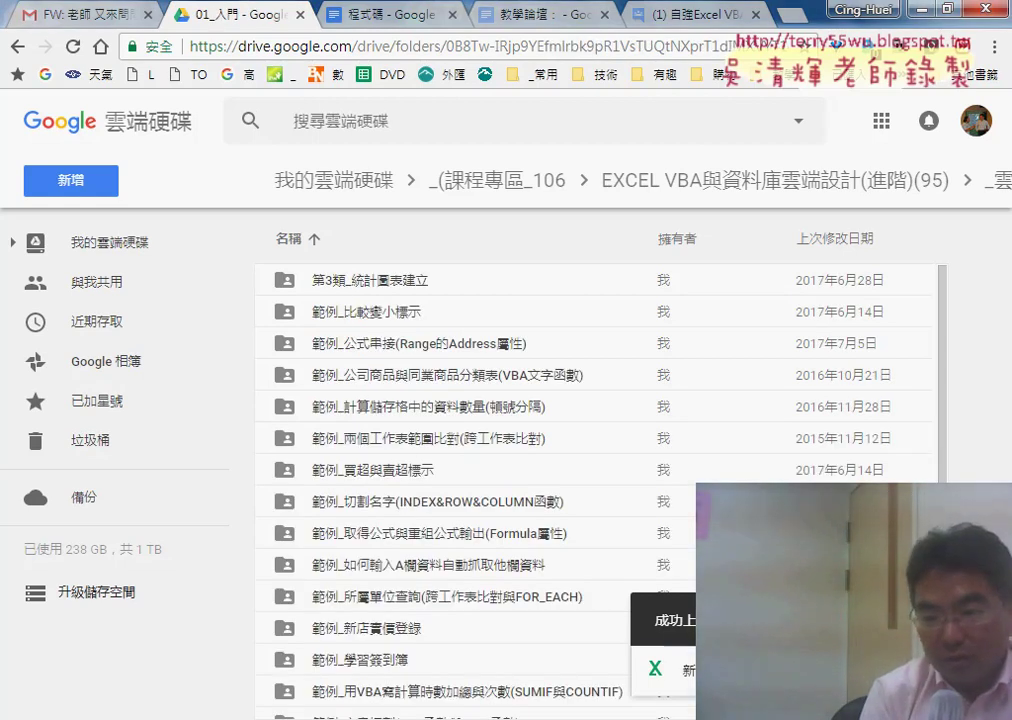
pyautogui.doubleClick(407, 630)
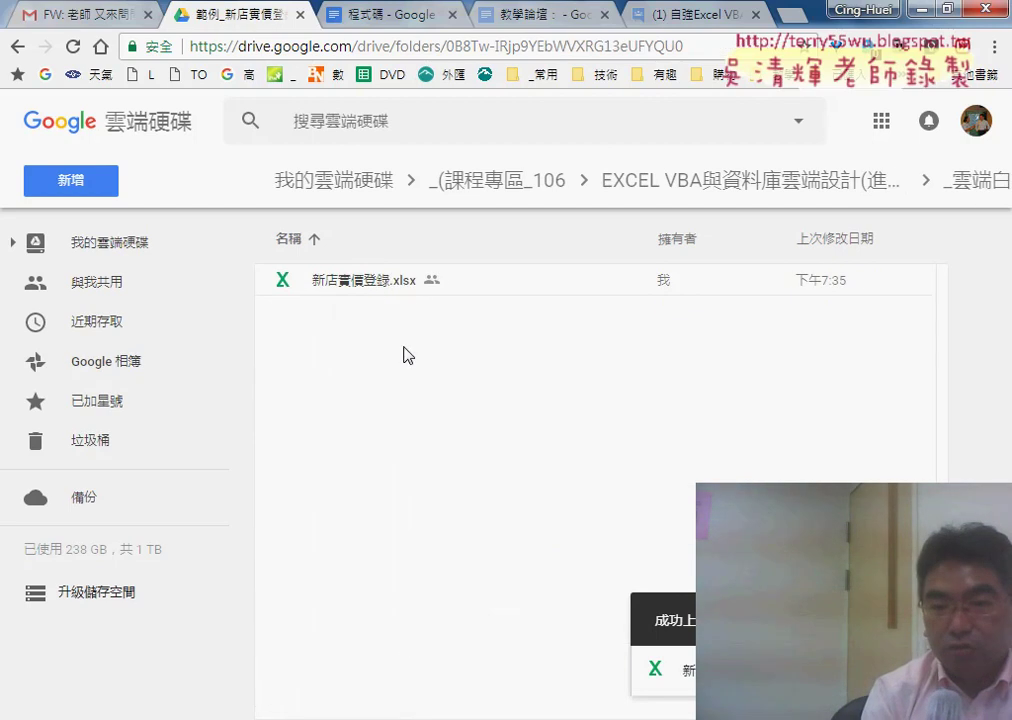
pyautogui.click(364, 281)
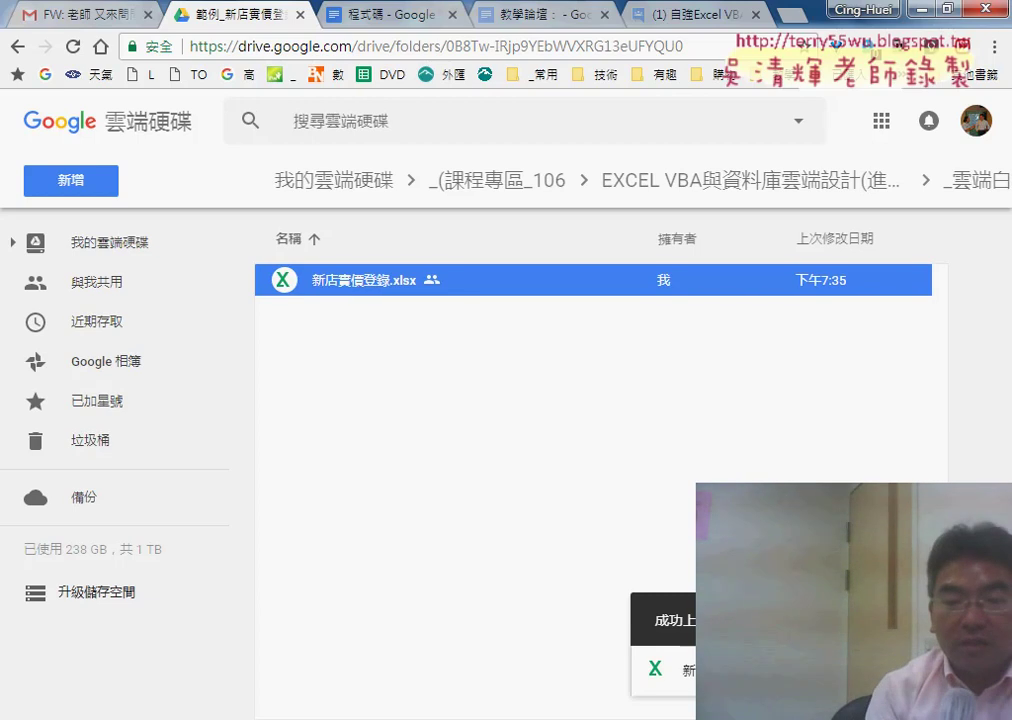
# Step: Bring the Excel workbook forward and go through the 不動產實價 sheet to the 清單 sheet
pyautogui.moveTo(575, 719)
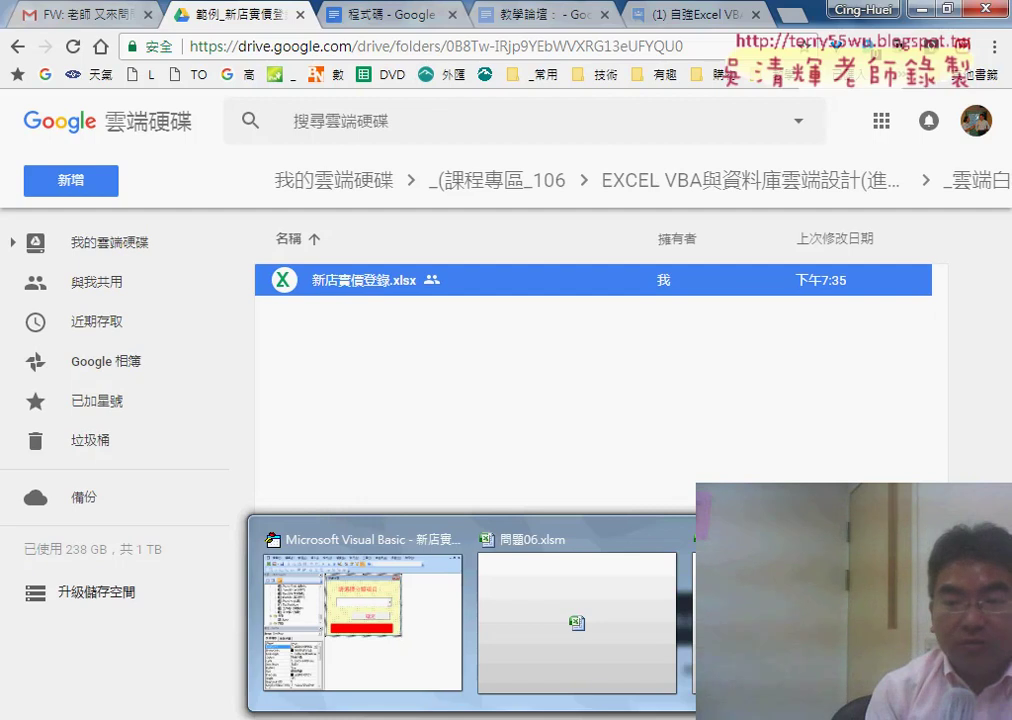
pyautogui.click(770, 620)
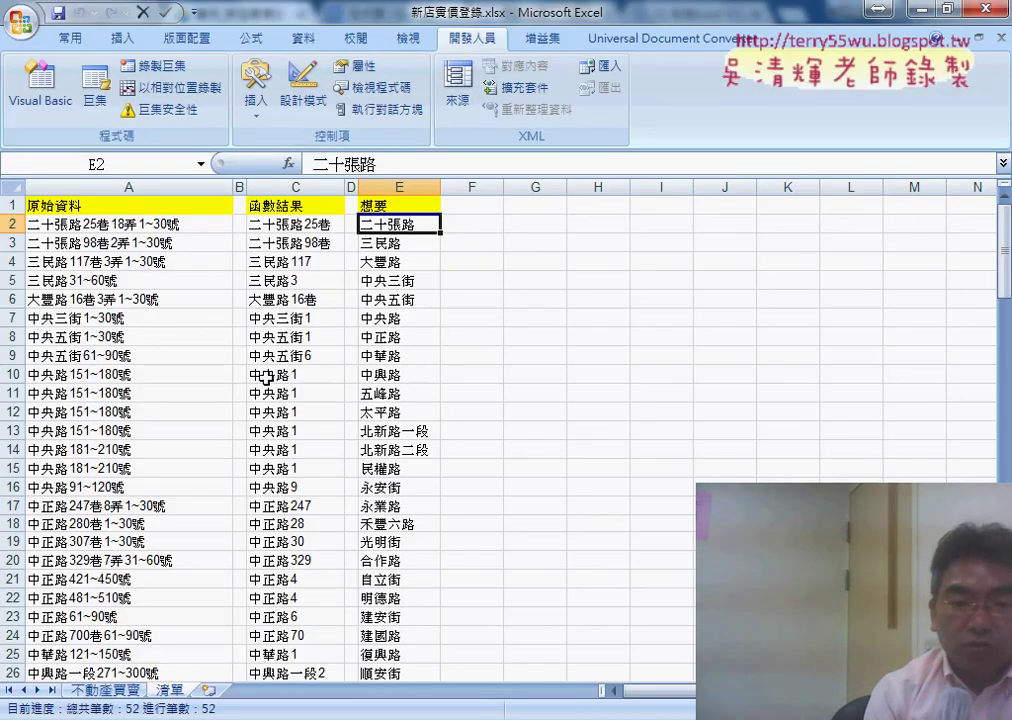
pyautogui.click(119, 692)
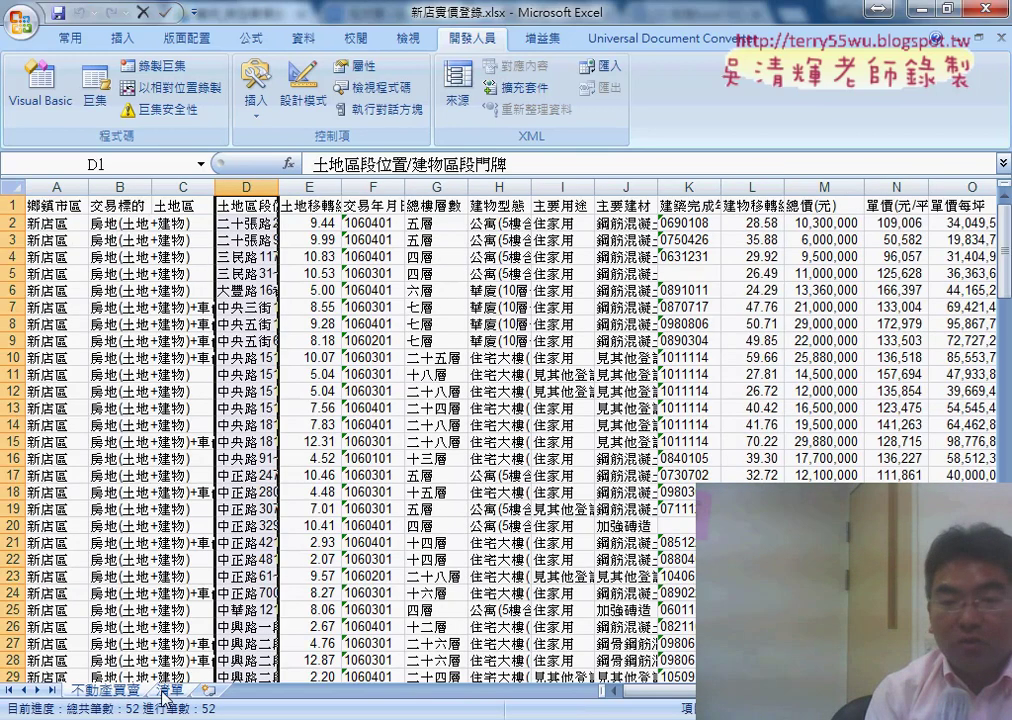
pyautogui.click(172, 691)
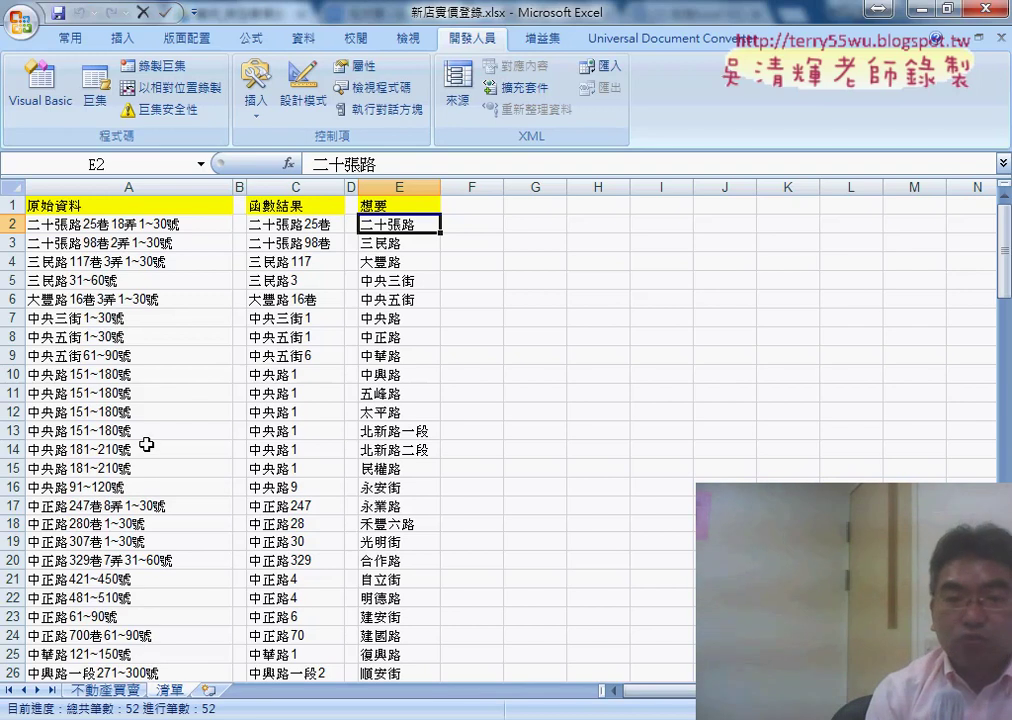
pyautogui.click(103, 224)
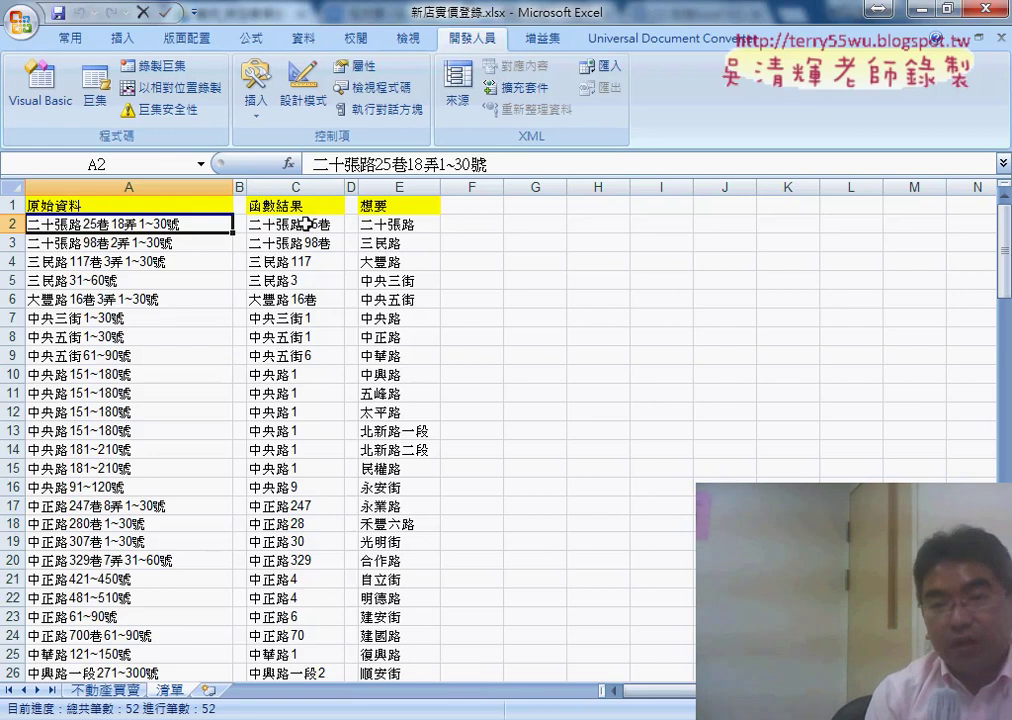
pyautogui.click(409, 226)
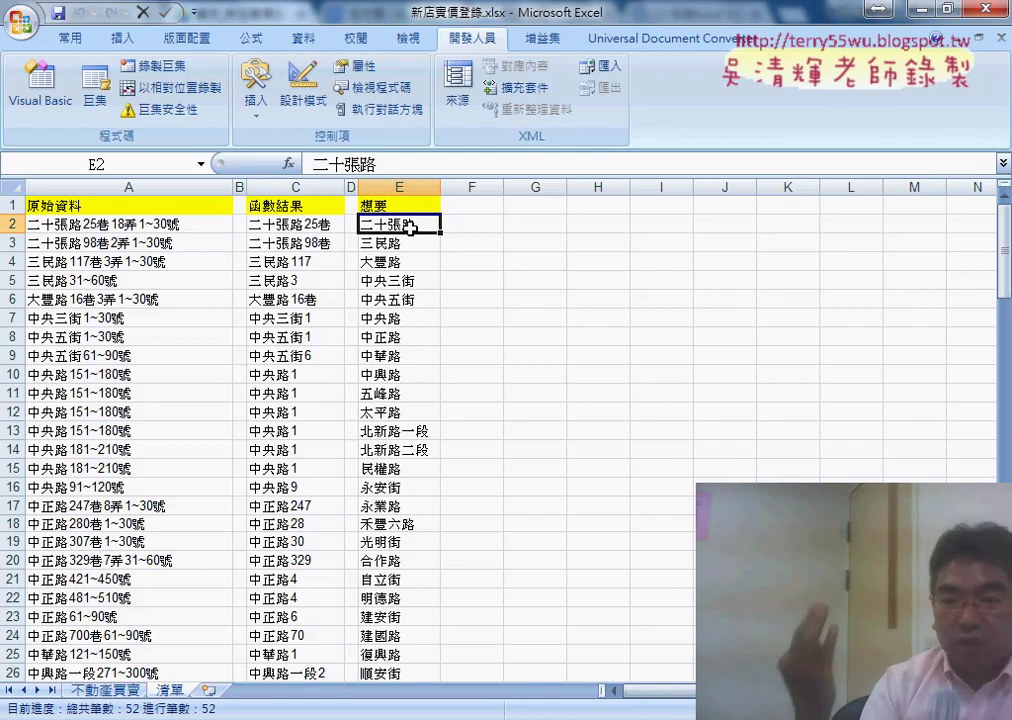
pyautogui.click(409, 433)
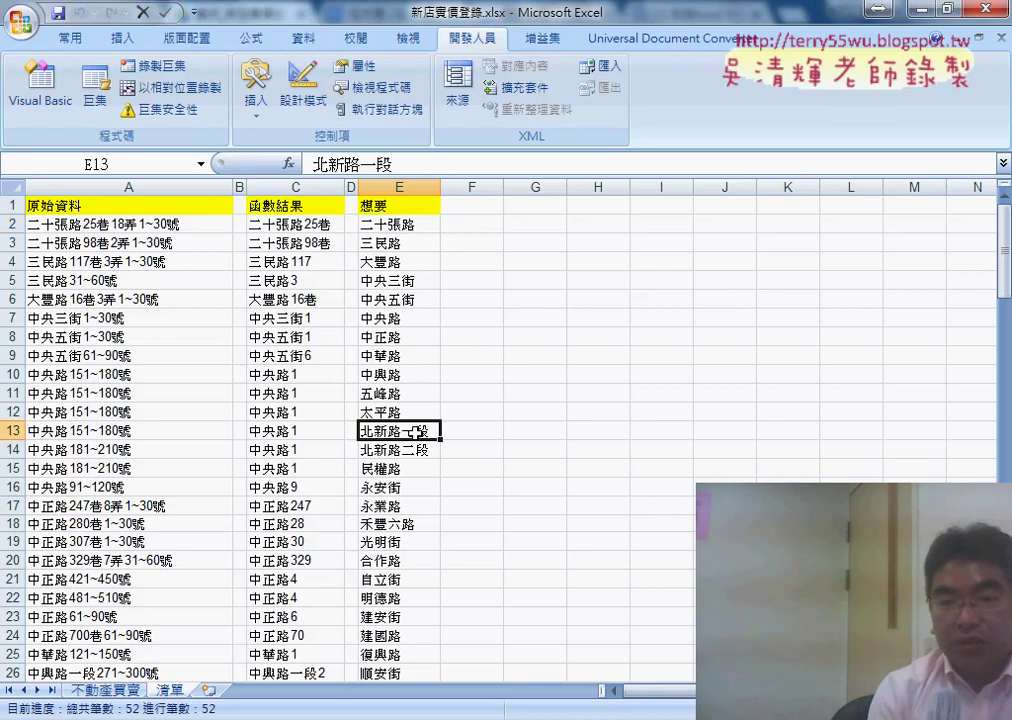
pyautogui.scroll(-3, 413, 436)
pyautogui.scroll(-3, 412, 436)
pyautogui.scroll(6, 412, 436)
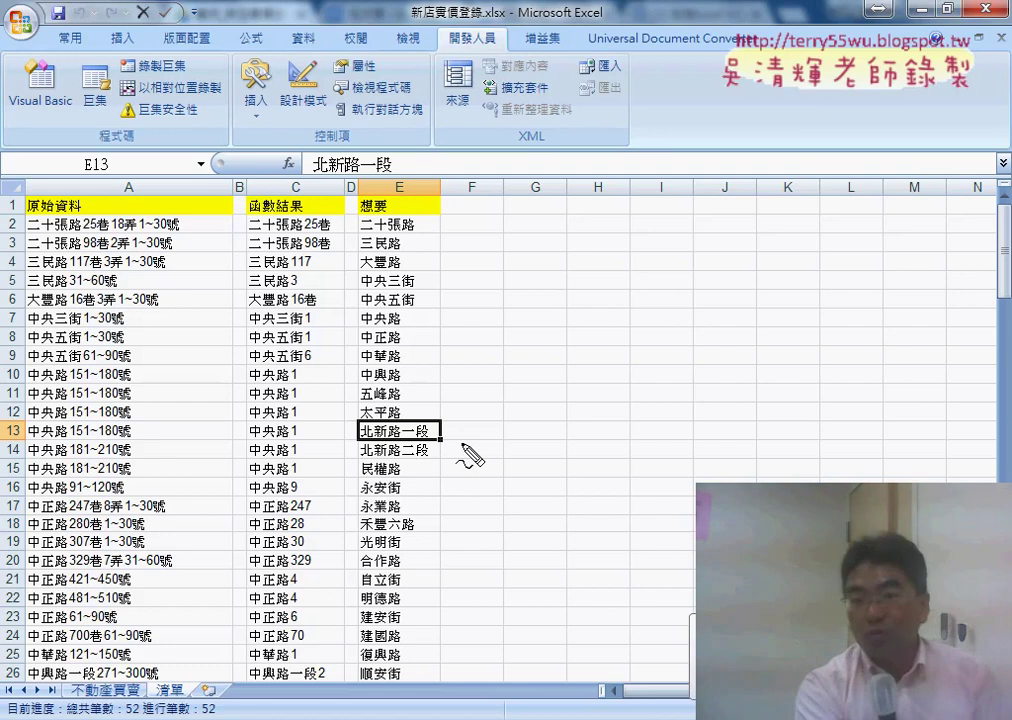
pyautogui.moveTo(428, 420); pyautogui.dragTo(420, 421)
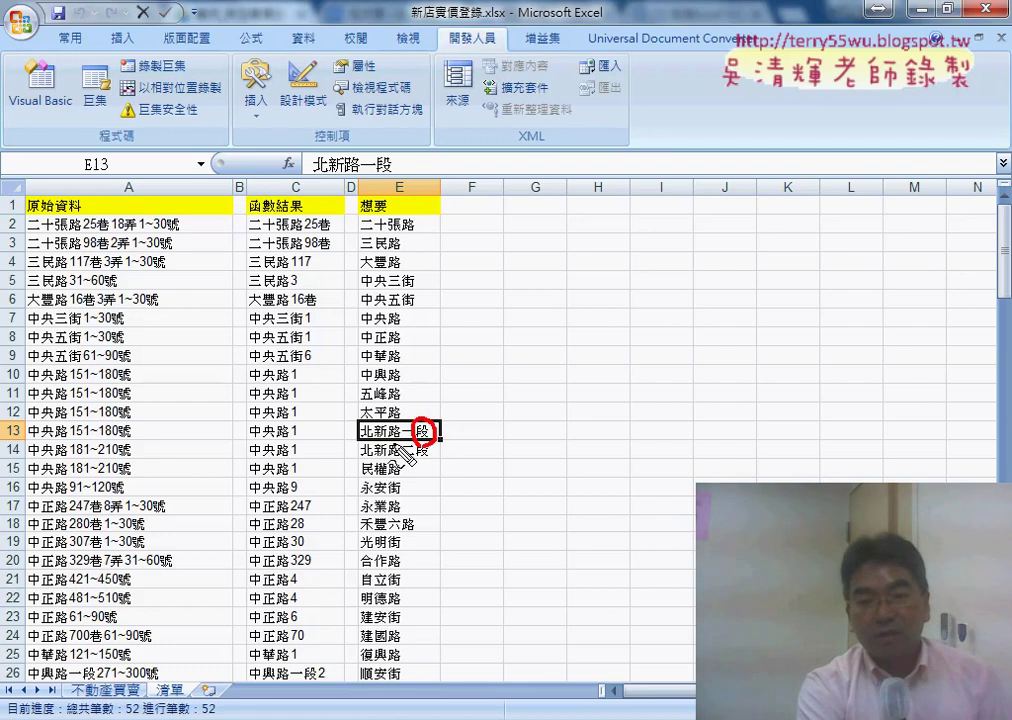
pyautogui.moveTo(358, 420); pyautogui.dragTo(358, 442)
pyautogui.moveTo(13, 430); pyautogui.dragTo(14, 447)
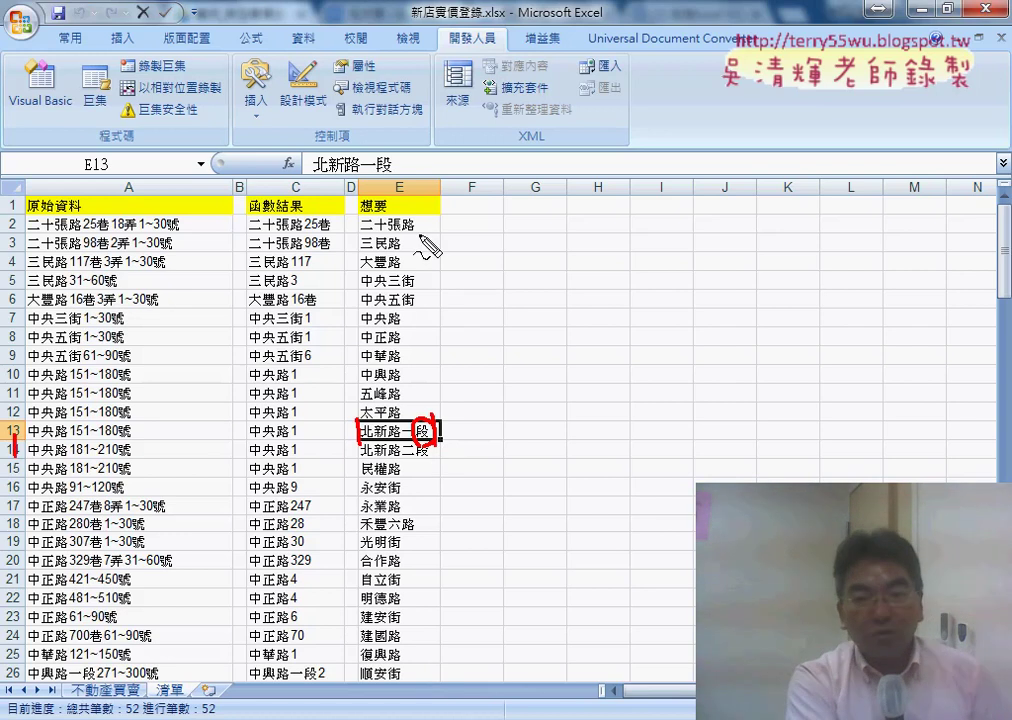
pyautogui.moveTo(414, 232)
pyautogui.mouseDown()
pyautogui.moveTo(405, 238)
pyautogui.moveTo(419, 227)
pyautogui.mouseUp()
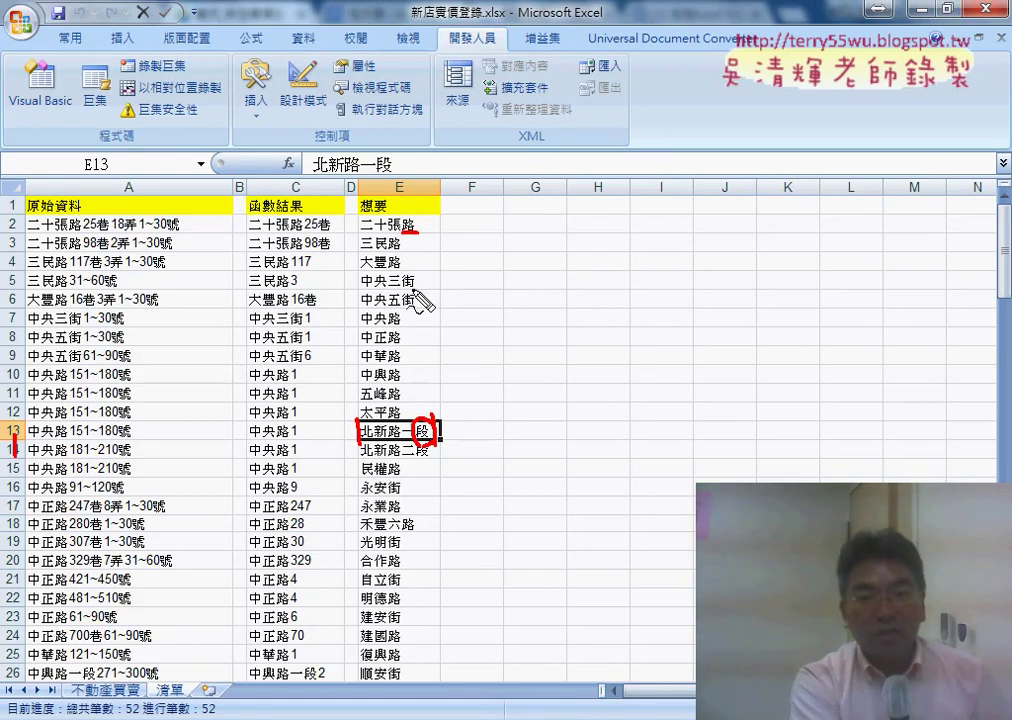
pyautogui.moveTo(401, 287); pyautogui.dragTo(415, 286)
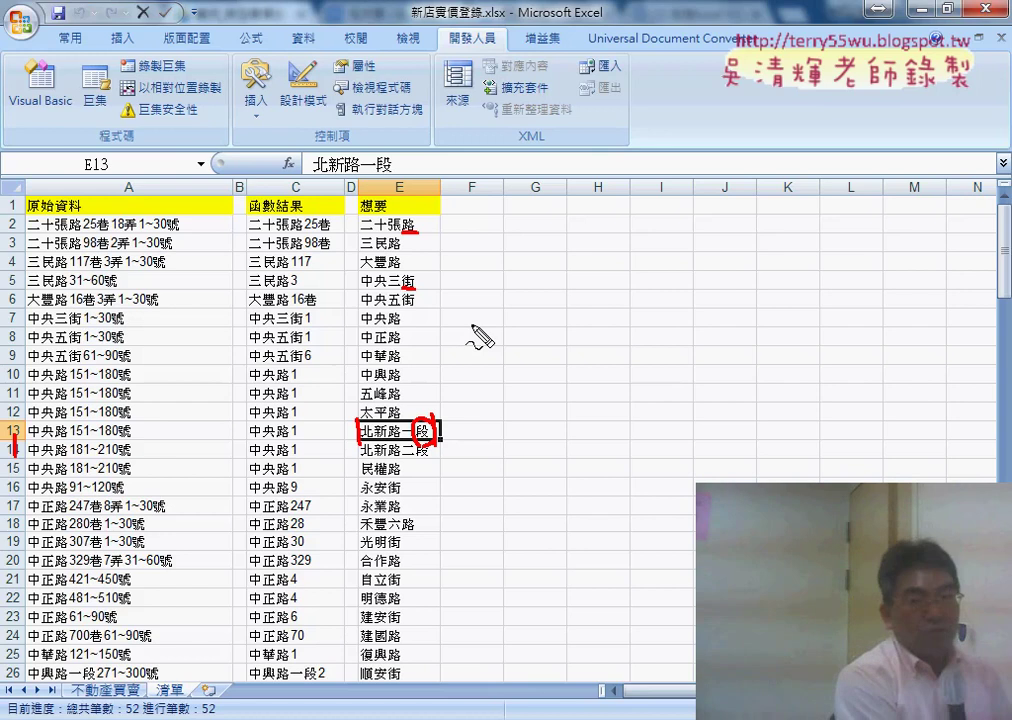
pyautogui.press('Escape')
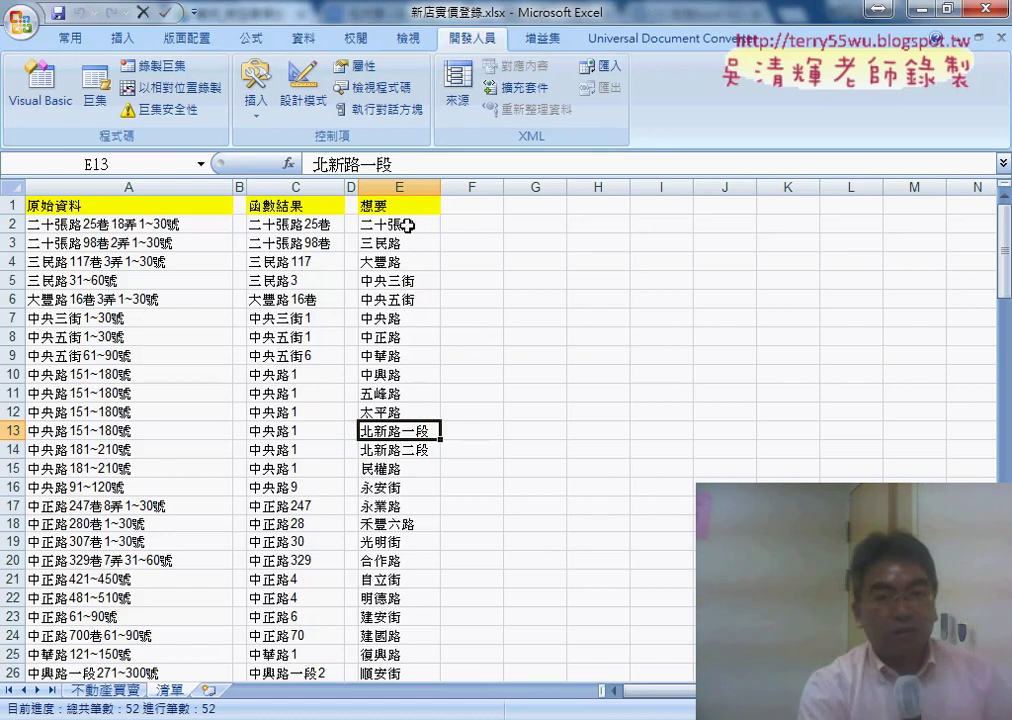
pyautogui.click(407, 226)
pyautogui.click(481, 226)
pyautogui.click(400, 226)
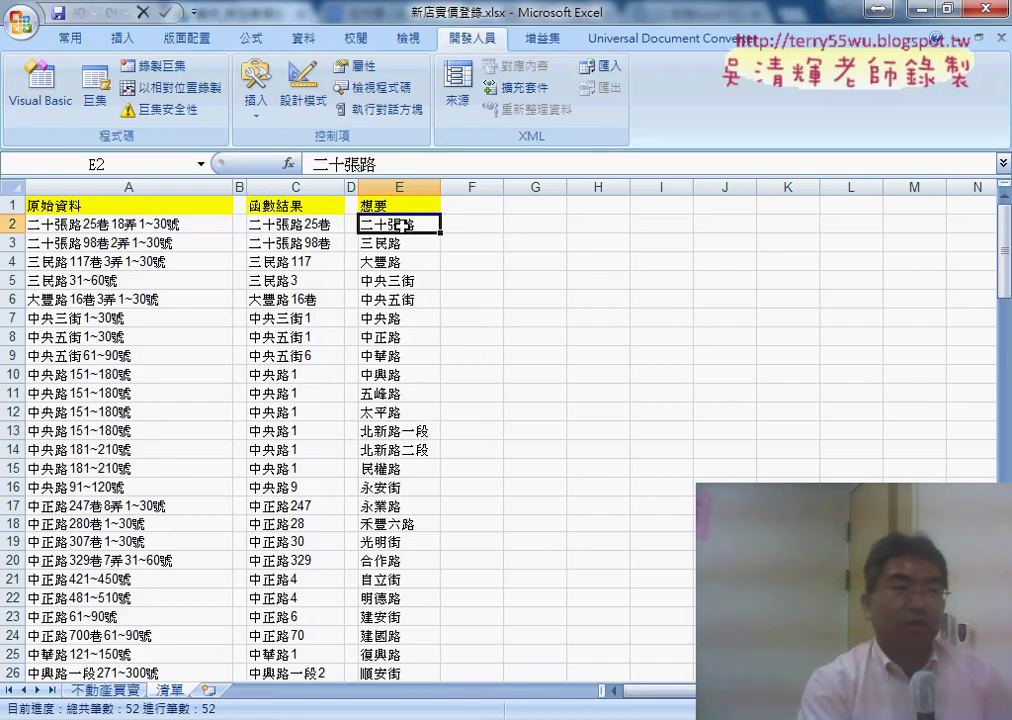
pyautogui.click(452, 228)
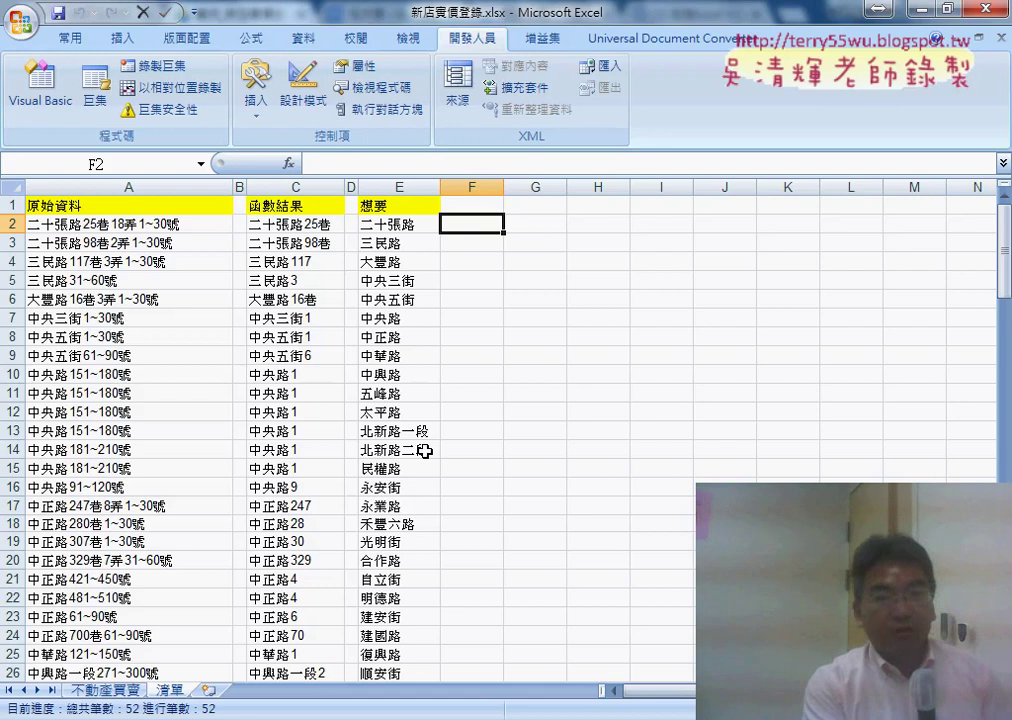
pyautogui.click(472, 205)
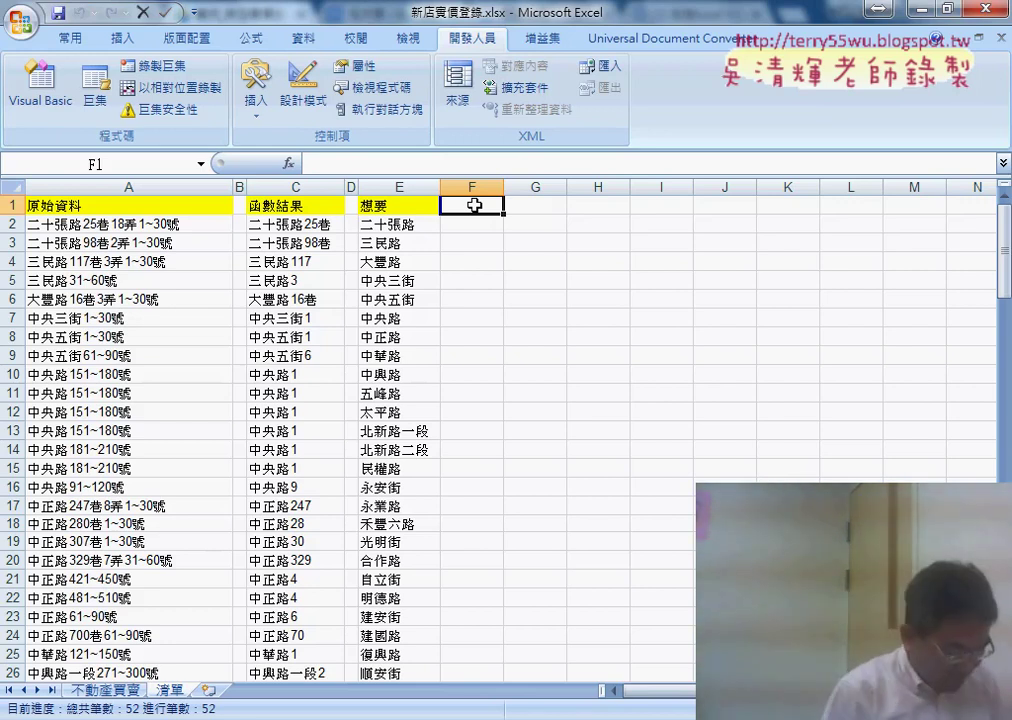
# Step: Enter headings 找段, 找路, 找街, 位置 and 字串 across F1:J1, then select them
pyautogui.write('找')
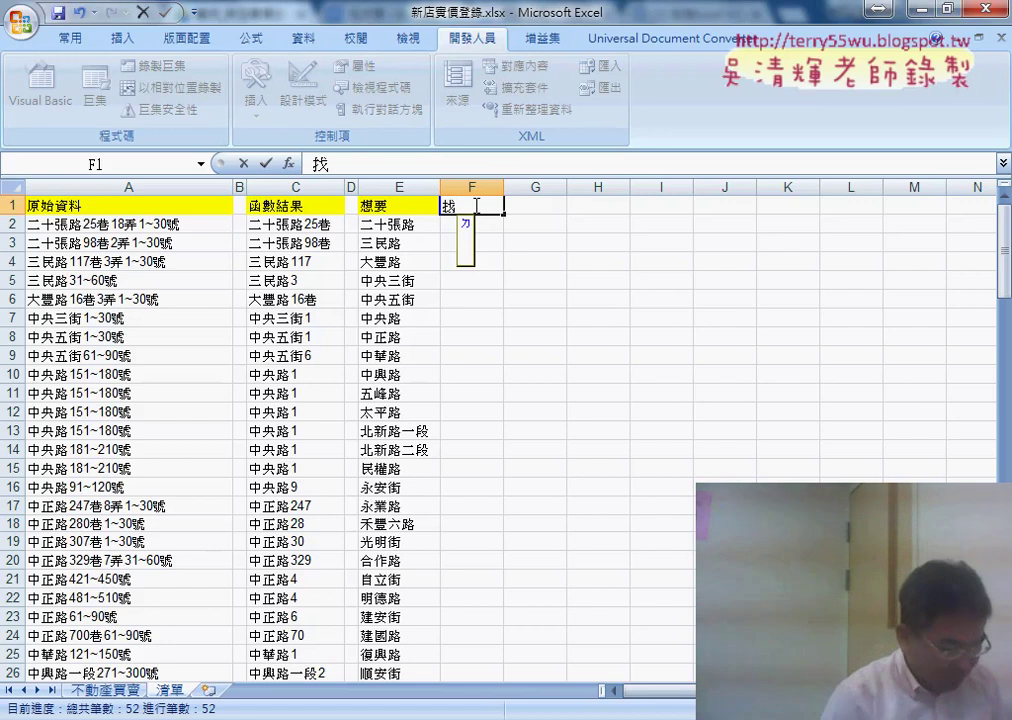
pyautogui.write('段')
pyautogui.press('Tab')
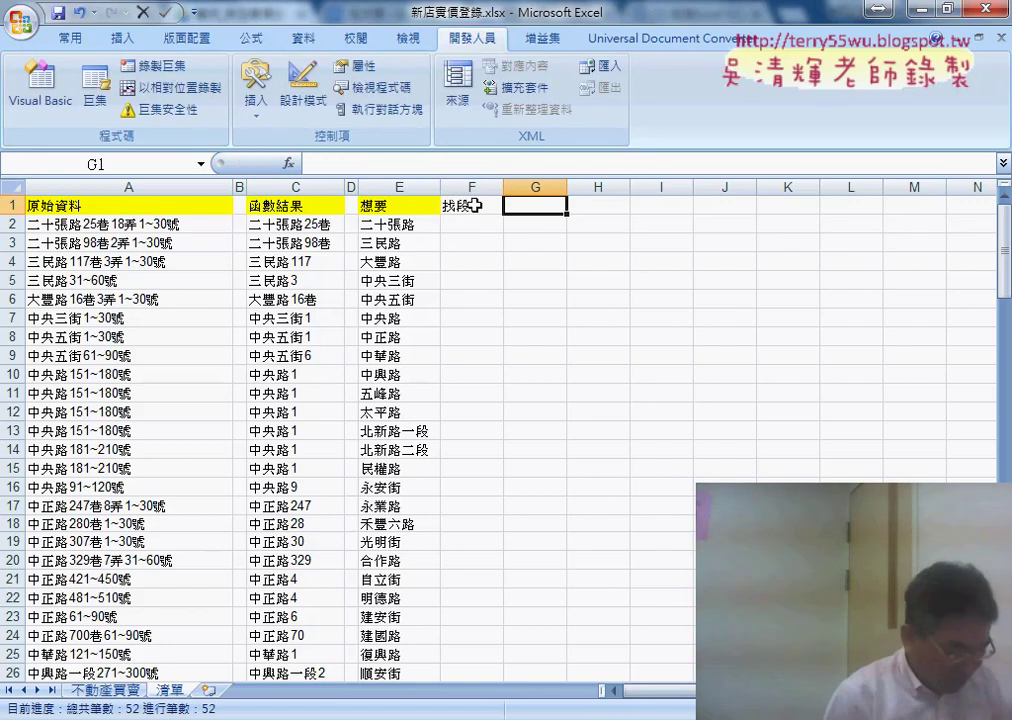
pyautogui.write('找路')
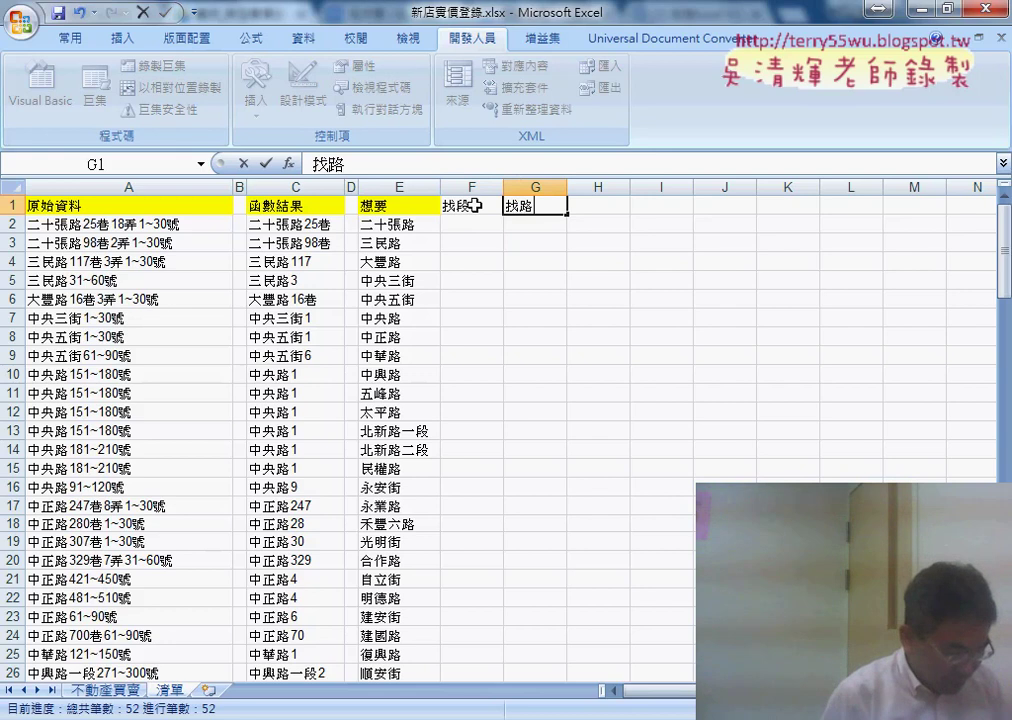
pyautogui.press('Tab')
pyautogui.write('找')
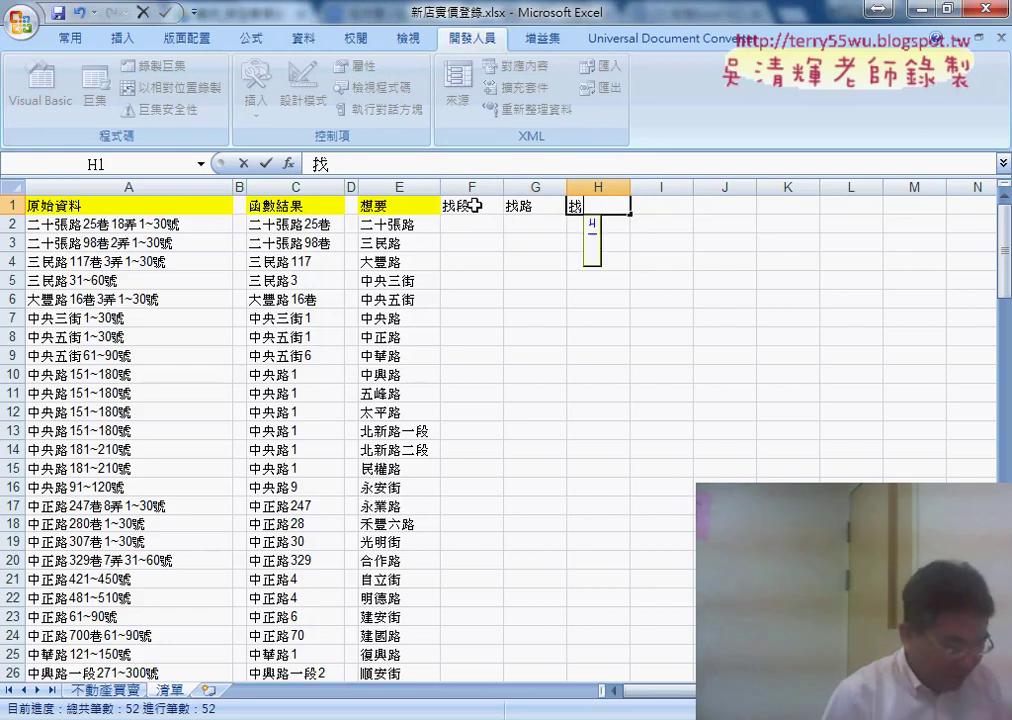
pyautogui.write('街')
pyautogui.press('Tab')
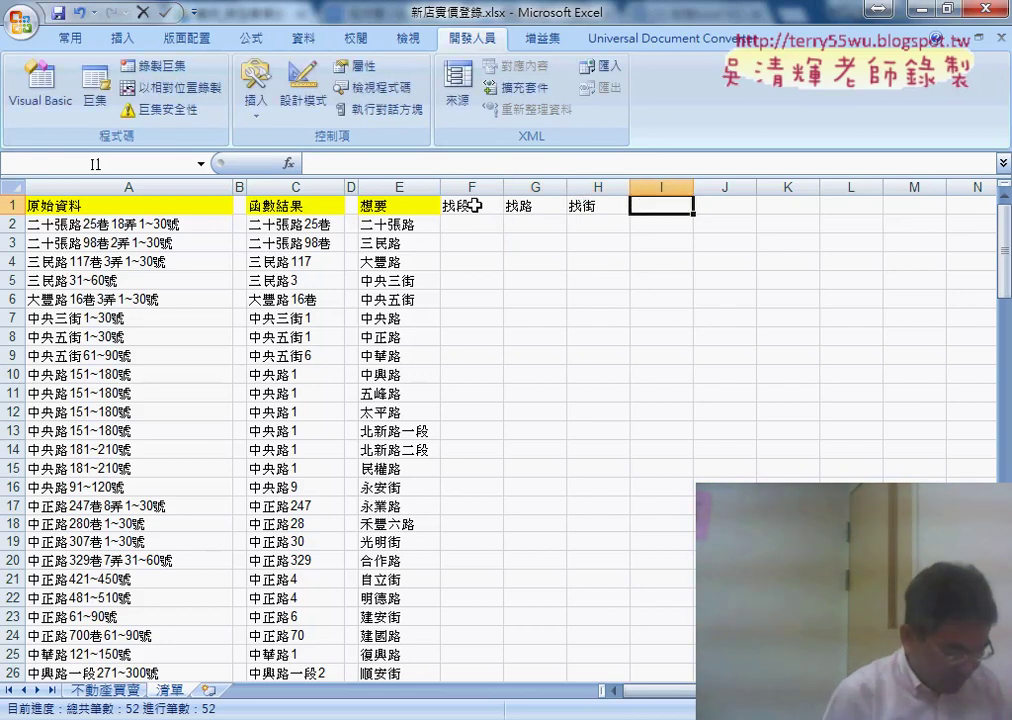
pyautogui.write('未')
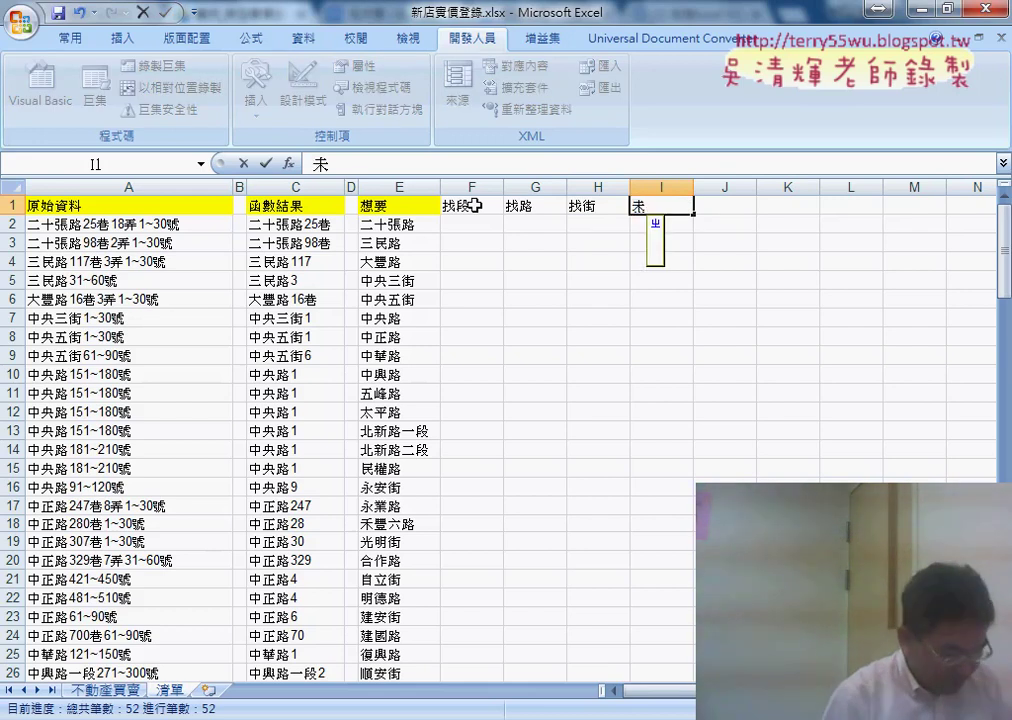
pyautogui.write('位置')
pyautogui.press('Tab')
pyautogui.write('字串')
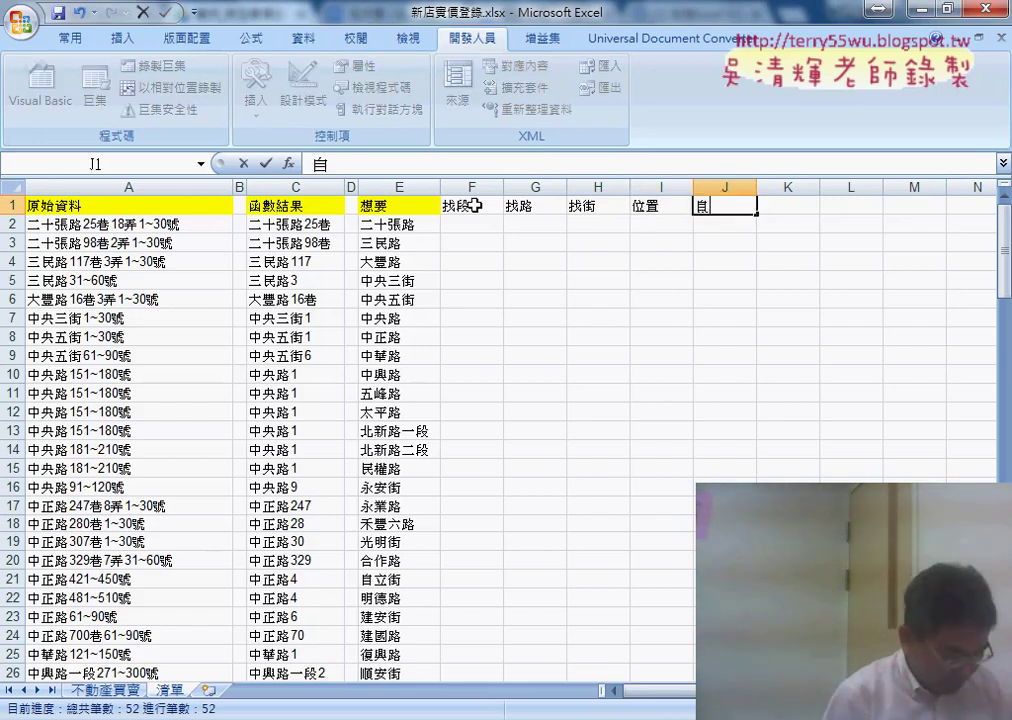
pyautogui.press('Return')
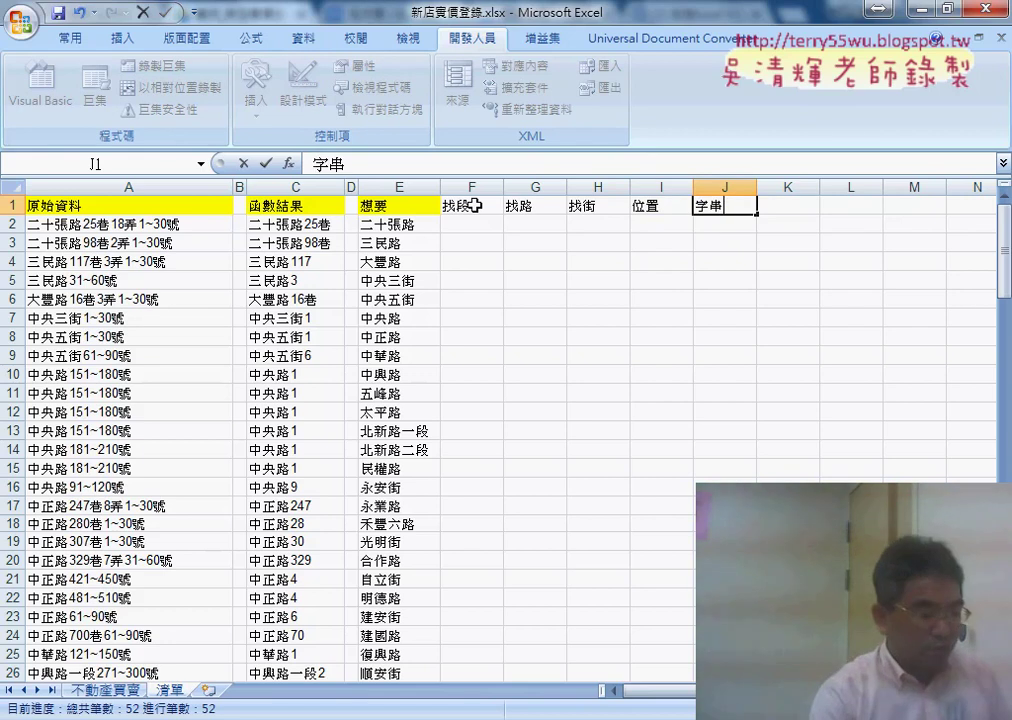
pyautogui.moveTo(476, 205); pyautogui.dragTo(737, 208)
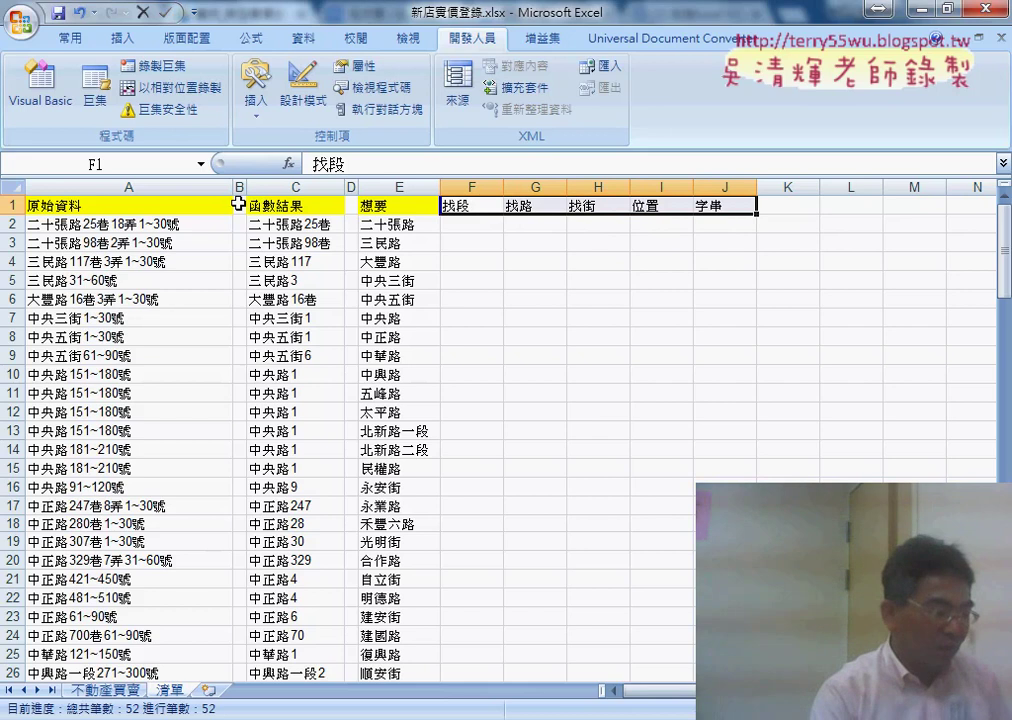
# Step: Make the F1:J1 helper heading text red
pyautogui.click(68, 38)
pyautogui.click(211, 107)
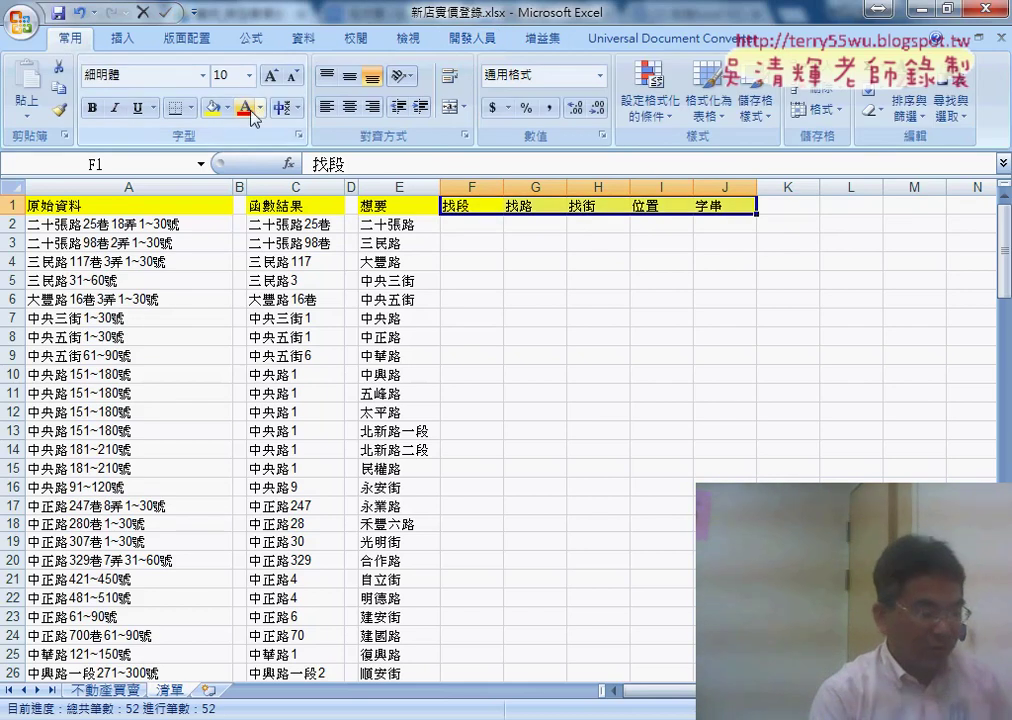
pyautogui.click(251, 112)
pyautogui.click(731, 228)
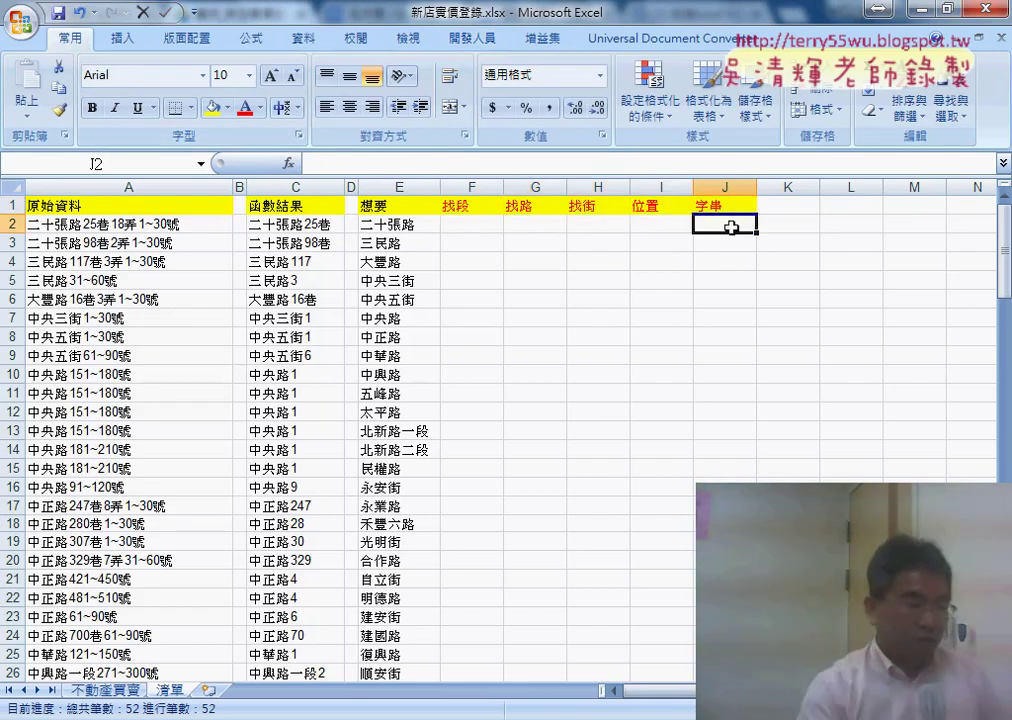
# Step: Insert =FIND("段",A2) into F2 from the Text functions, then widen column F
pyautogui.click(462, 224)
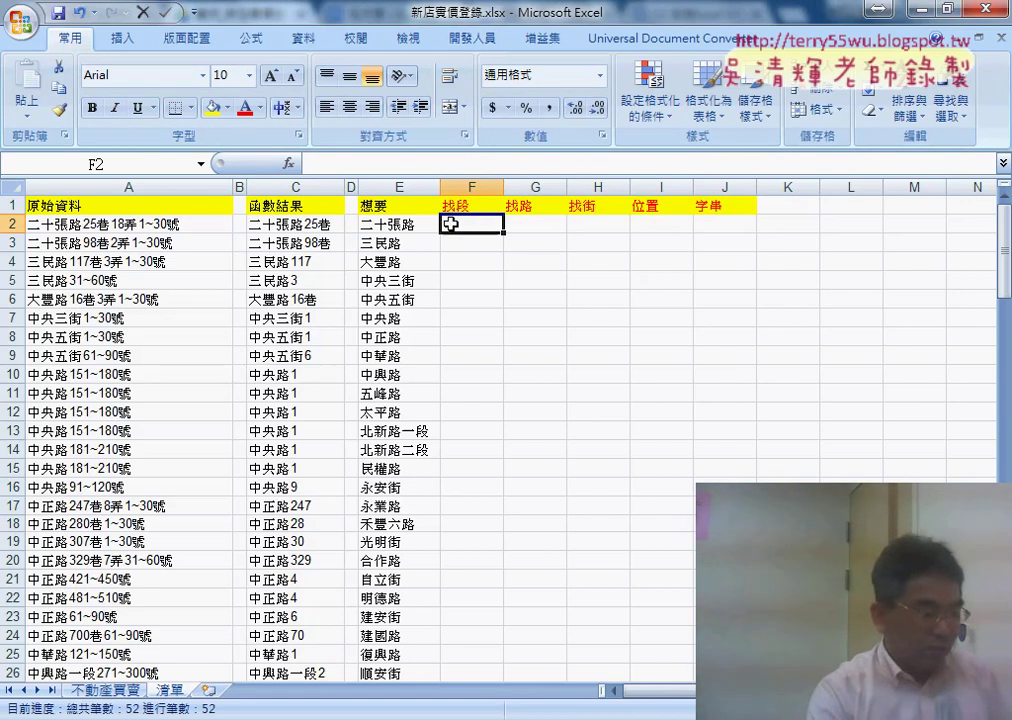
pyautogui.click(290, 167)
pyautogui.click(639, 325)
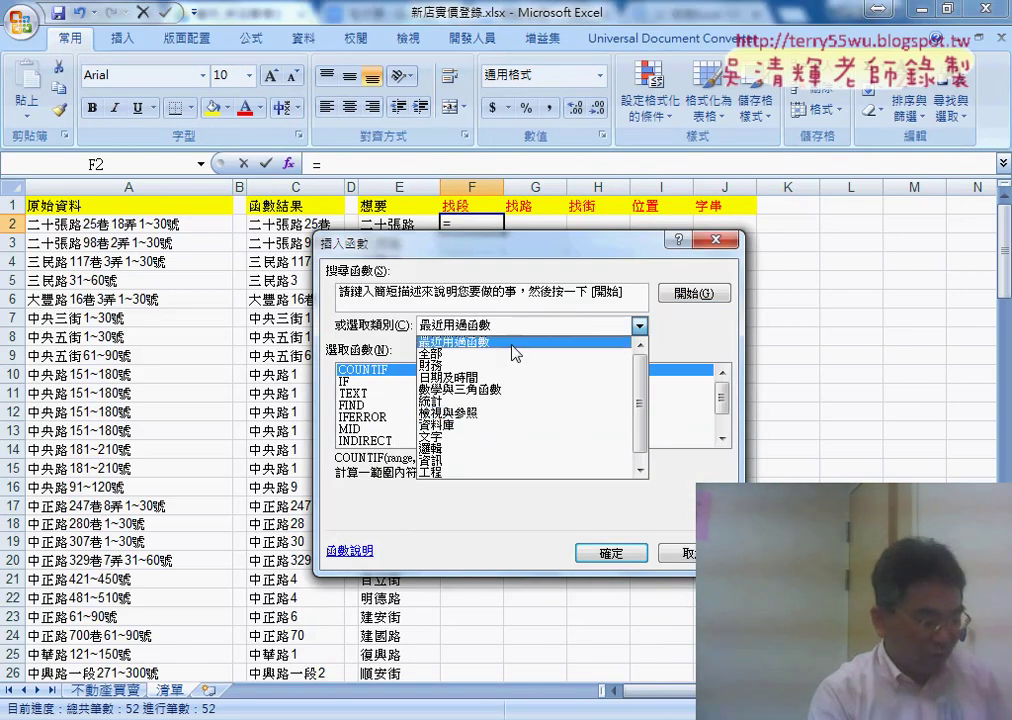
pyautogui.click(514, 437)
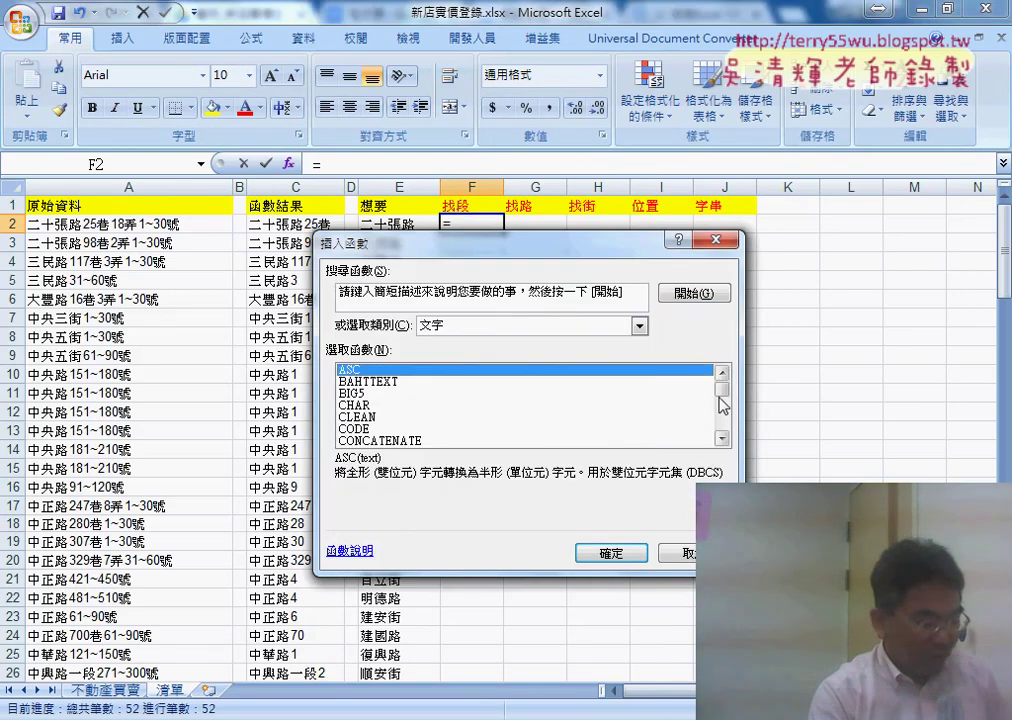
pyautogui.moveTo(720, 398); pyautogui.dragTo(723, 402)
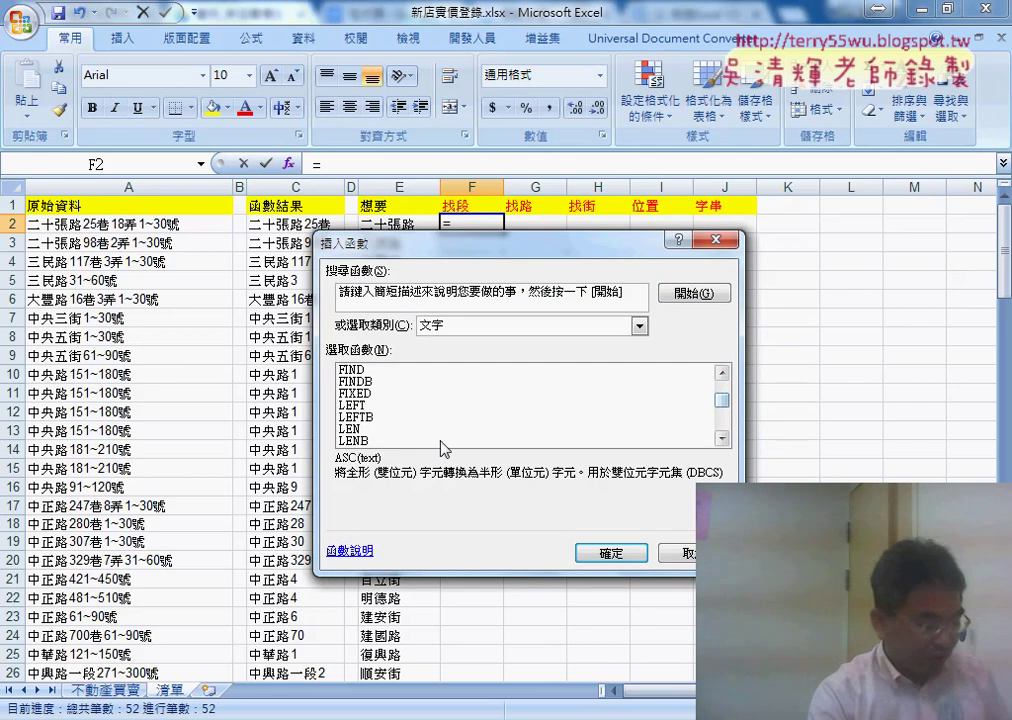
pyautogui.doubleClick(386, 369)
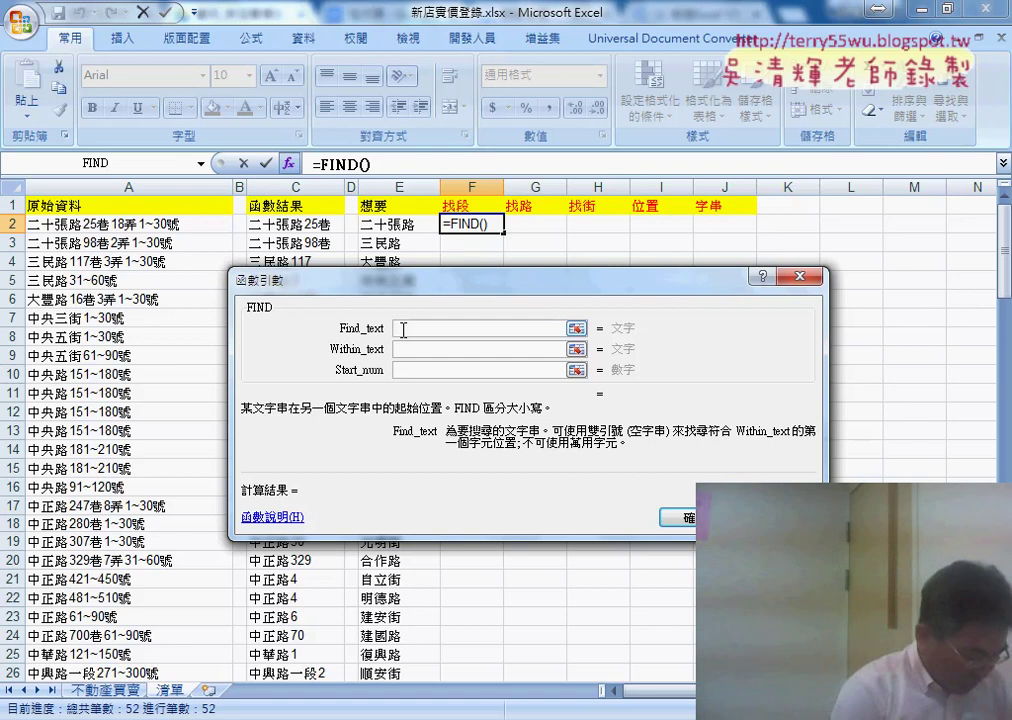
pyautogui.write('段')
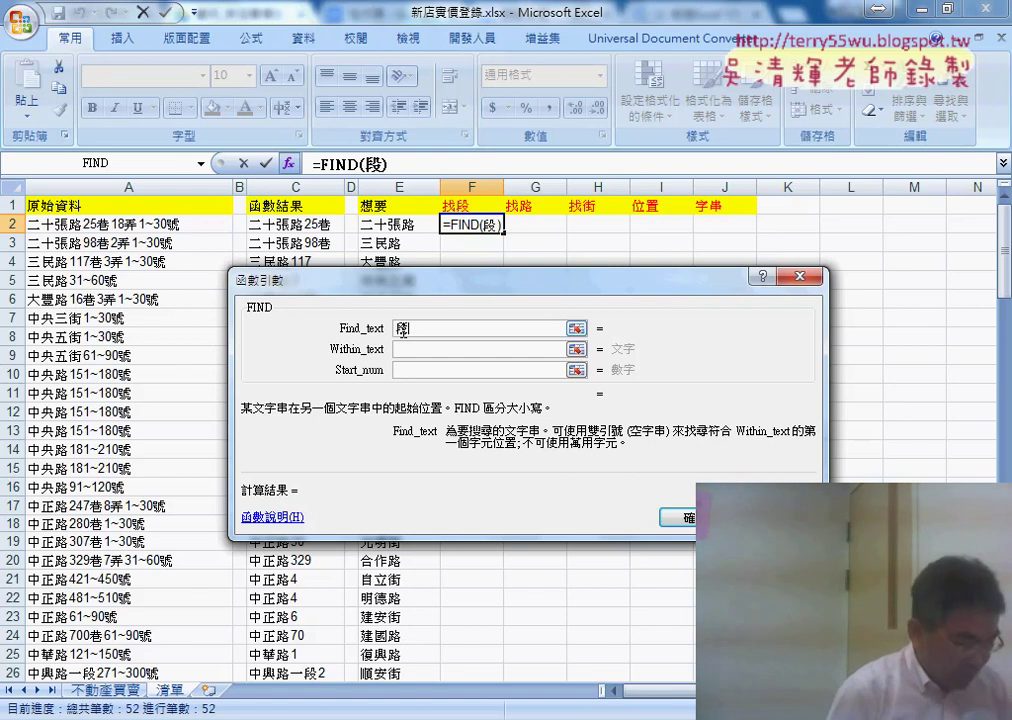
pyautogui.press('Tab')
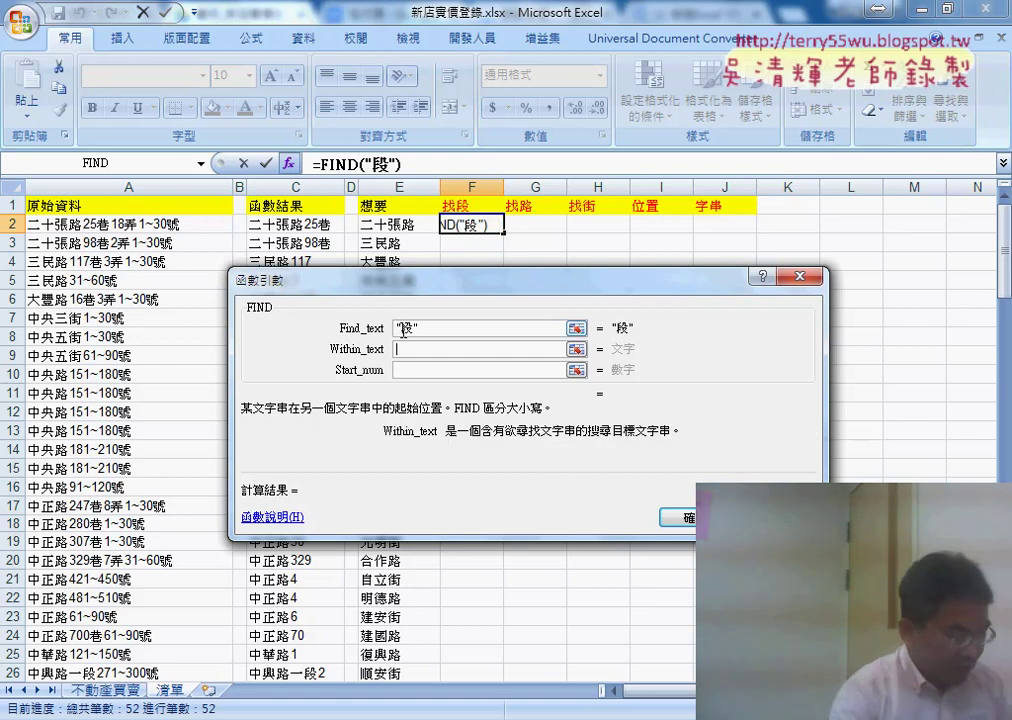
pyautogui.click(160, 225)
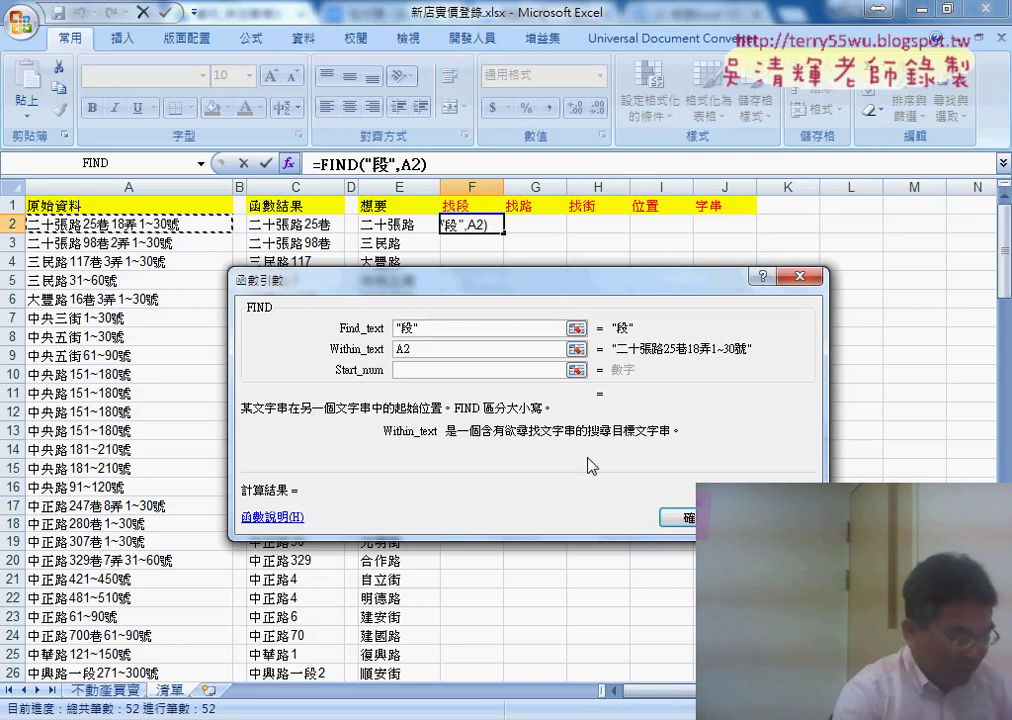
pyautogui.press('Return')
pyautogui.moveTo(504, 187); pyautogui.dragTo(511, 187)
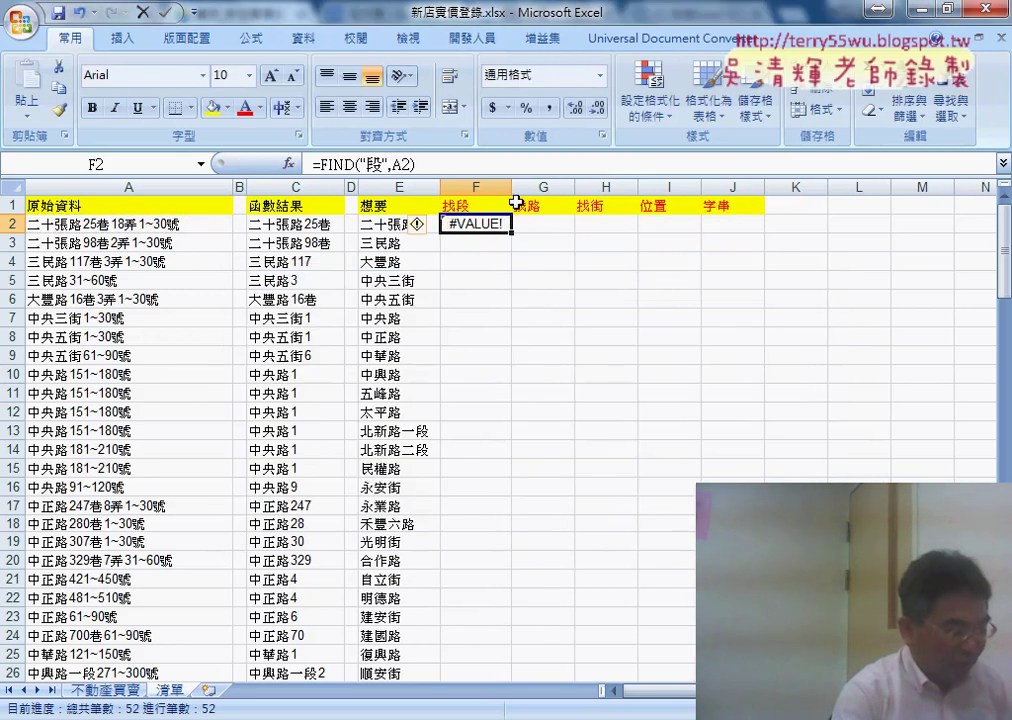
# Step: Fill the 段 formula down F2:F26 and copy F2 across into G2 and H2
pyautogui.doubleClick(511, 233)
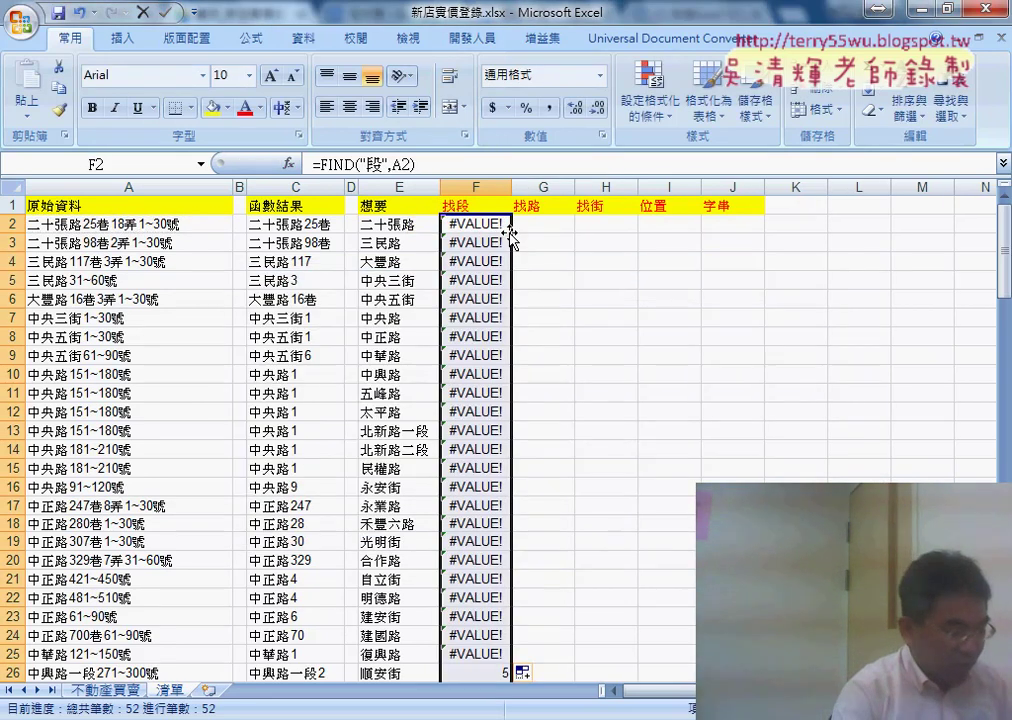
pyautogui.click(544, 224)
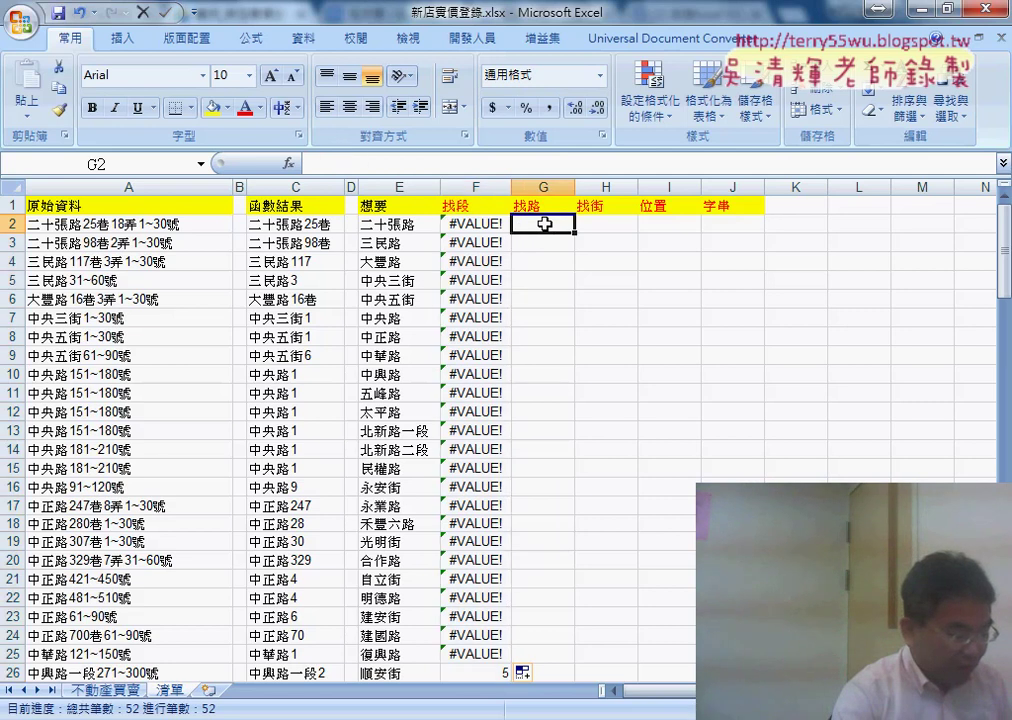
pyautogui.click(485, 224)
pyautogui.moveTo(511, 233); pyautogui.dragTo(623, 235)
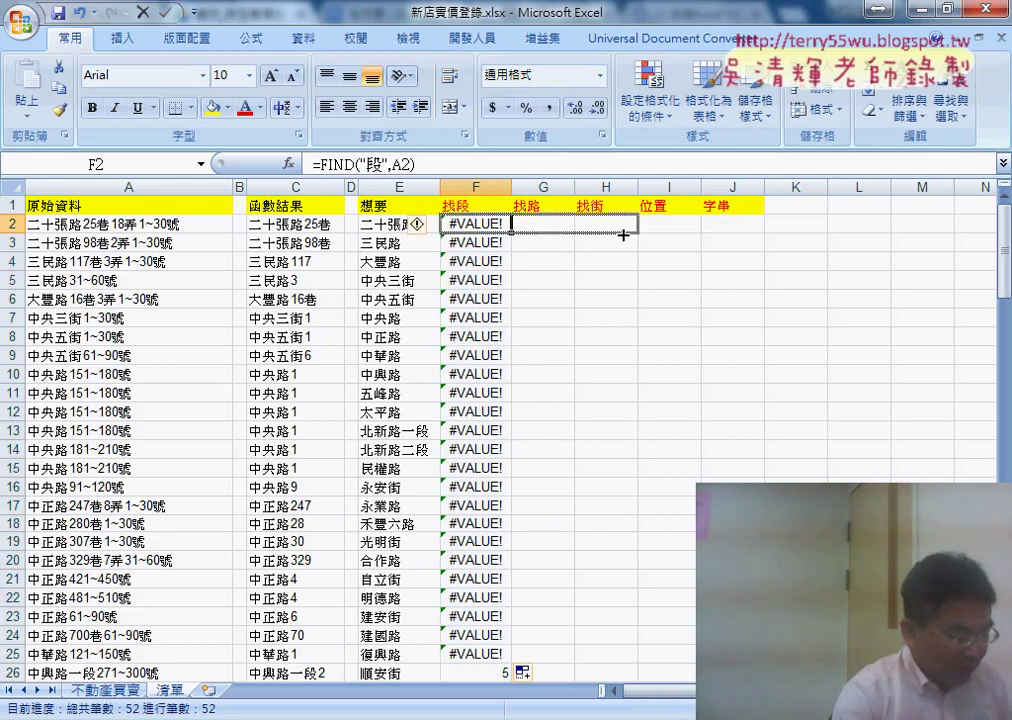
# Step: Edit G2's copied formula so it searches address A2 again
pyautogui.click(544, 224)
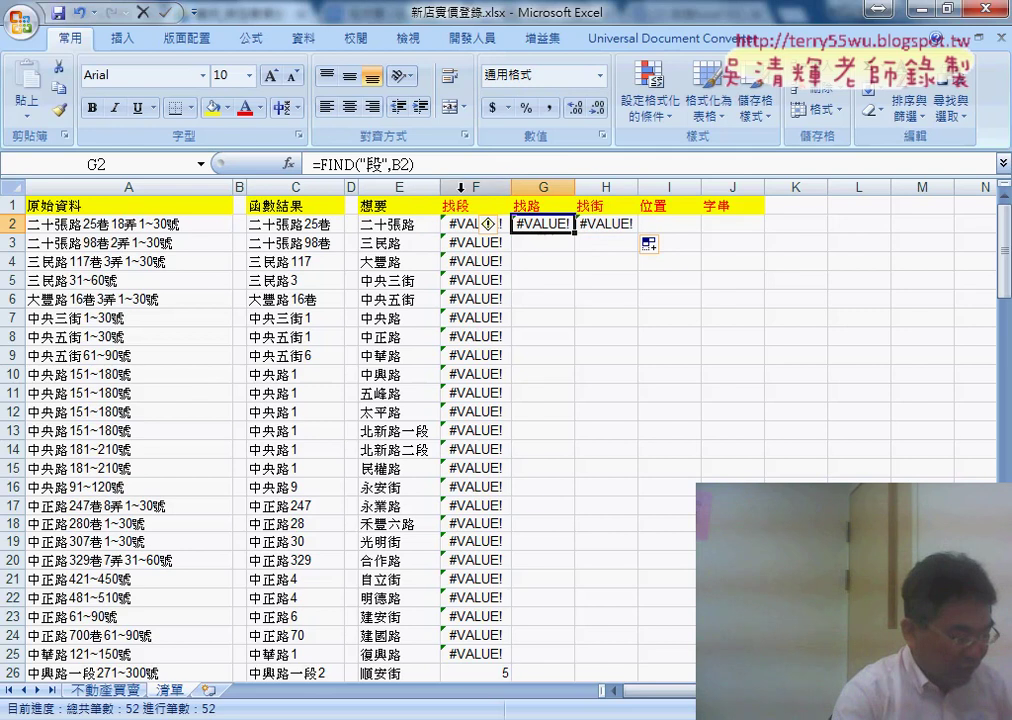
pyautogui.doubleClick(399, 164)
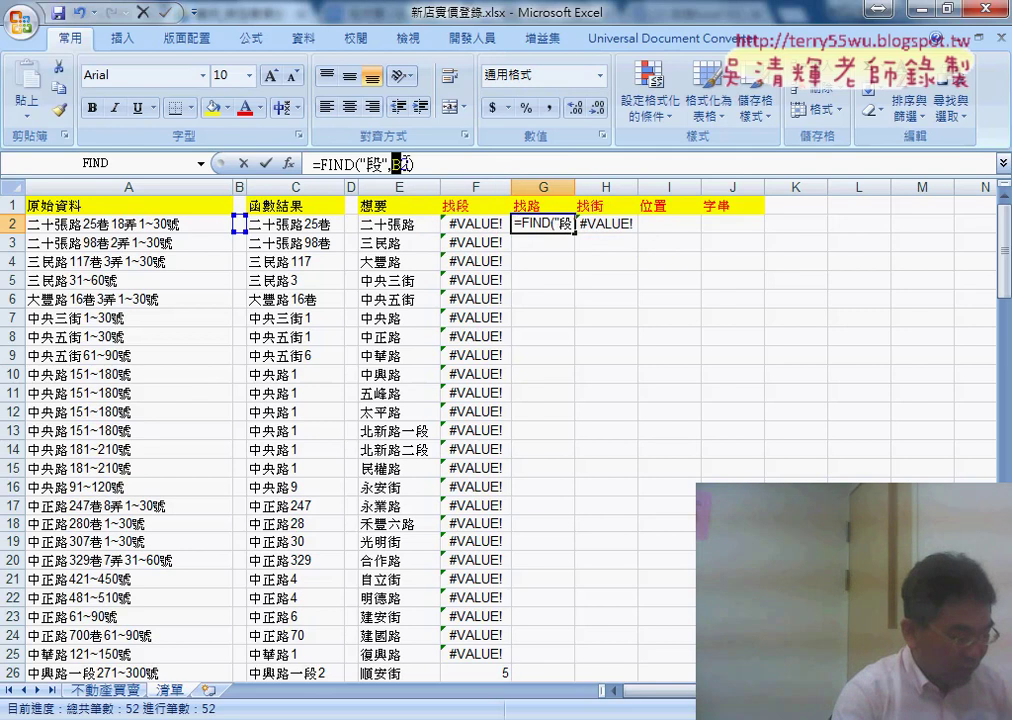
pyautogui.click(130, 224)
pyautogui.click(266, 163)
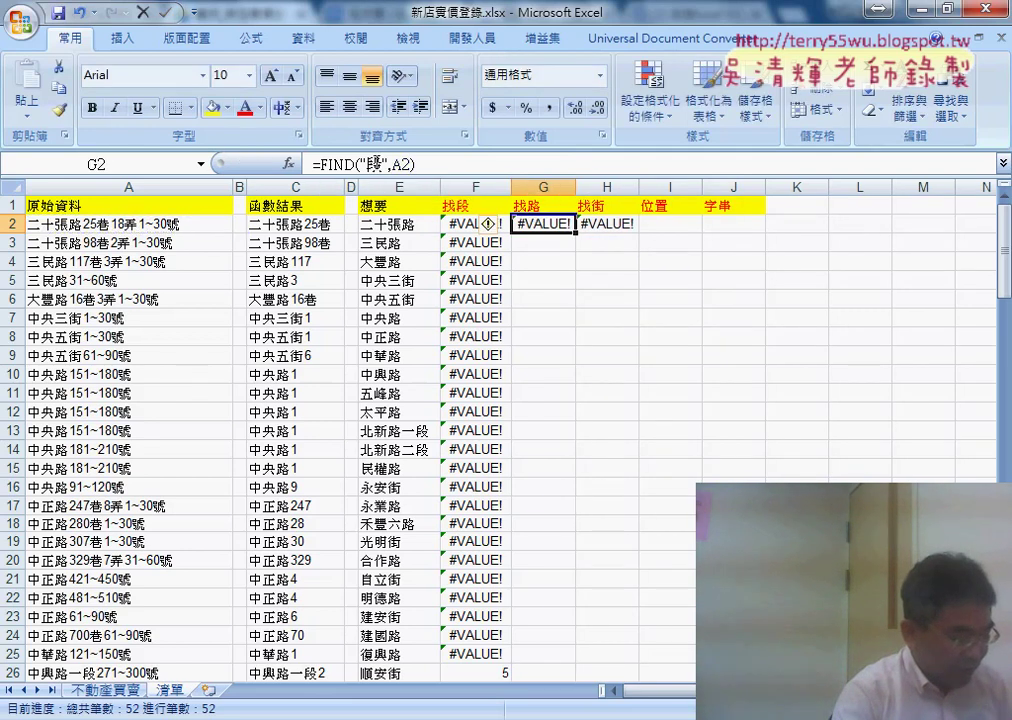
# Step: Change G2 to =FIND("路",A2) and fill it down column G
pyautogui.doubleClick(373, 164)
pyautogui.write('露')
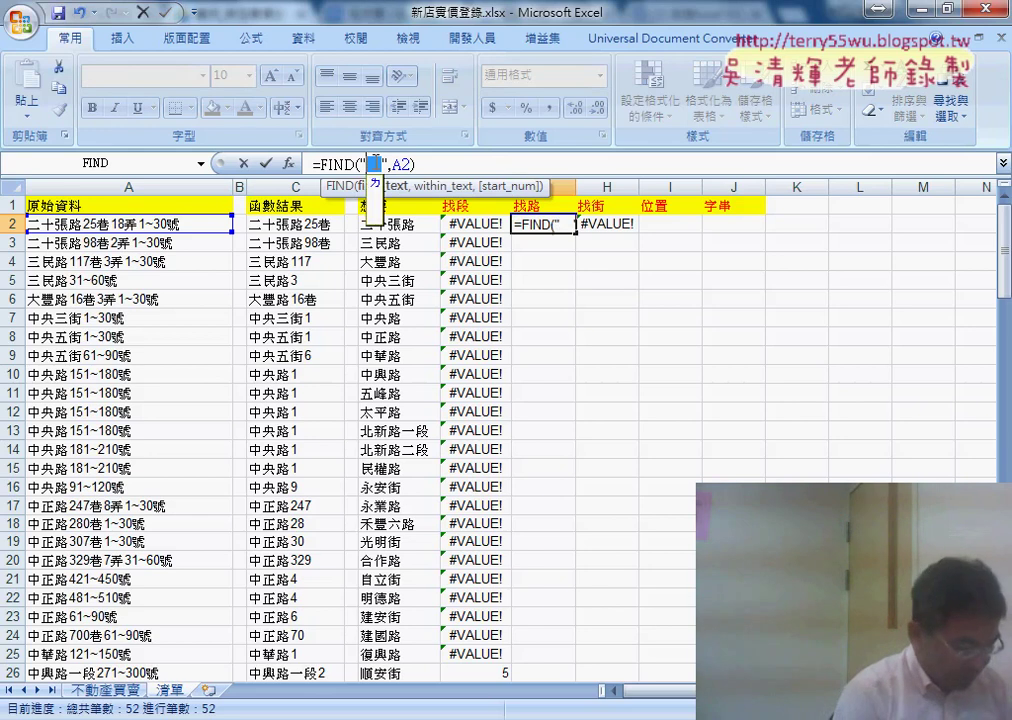
pyautogui.press('BackSpace')
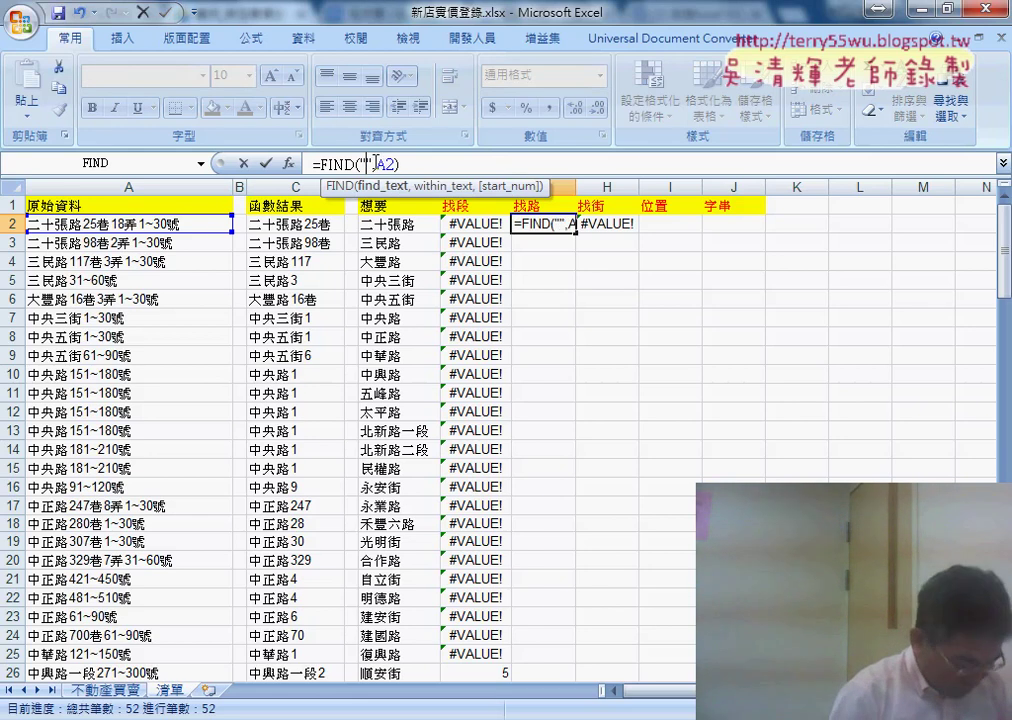
pyautogui.write('ㄌㄨˋ')
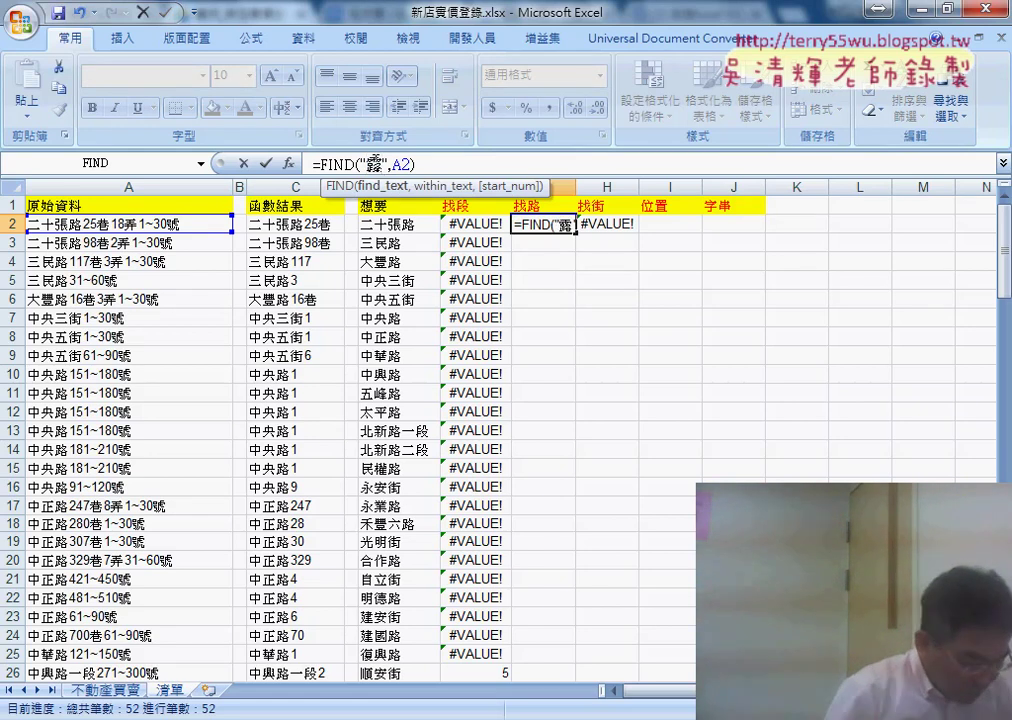
pyautogui.press('Down')
pyautogui.press('Return')
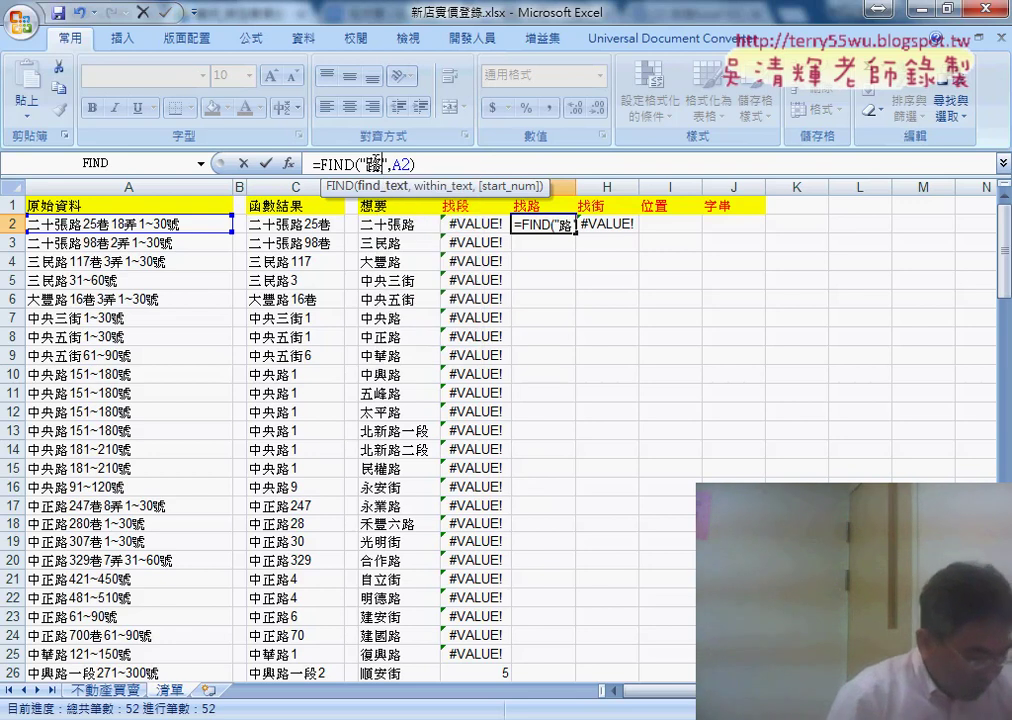
pyautogui.press('Return')
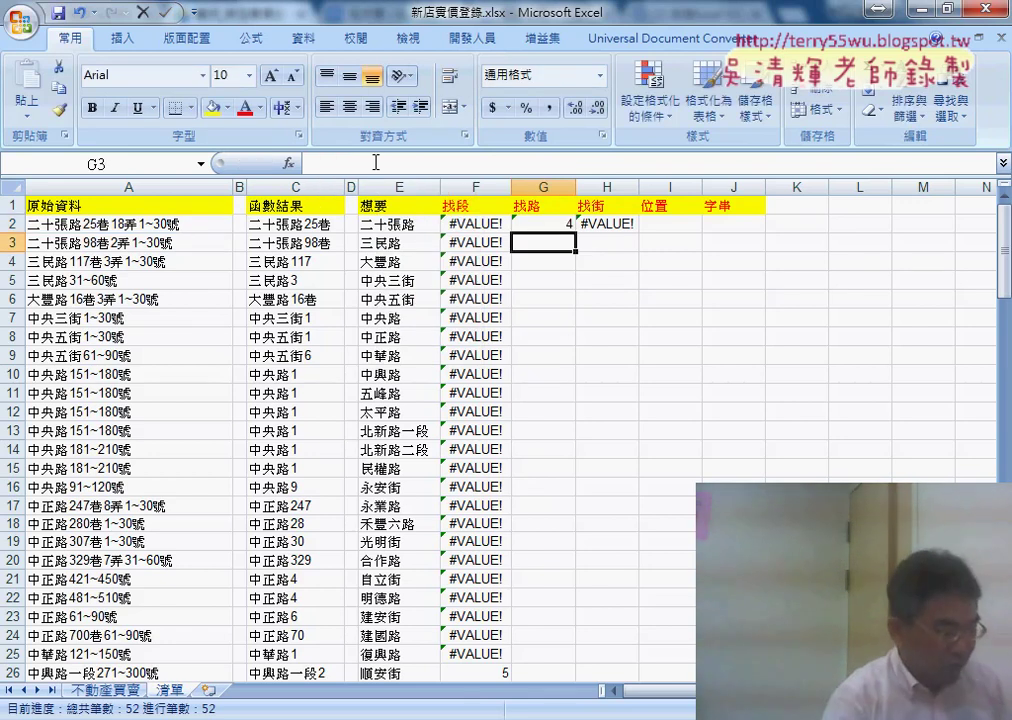
pyautogui.click(538, 226)
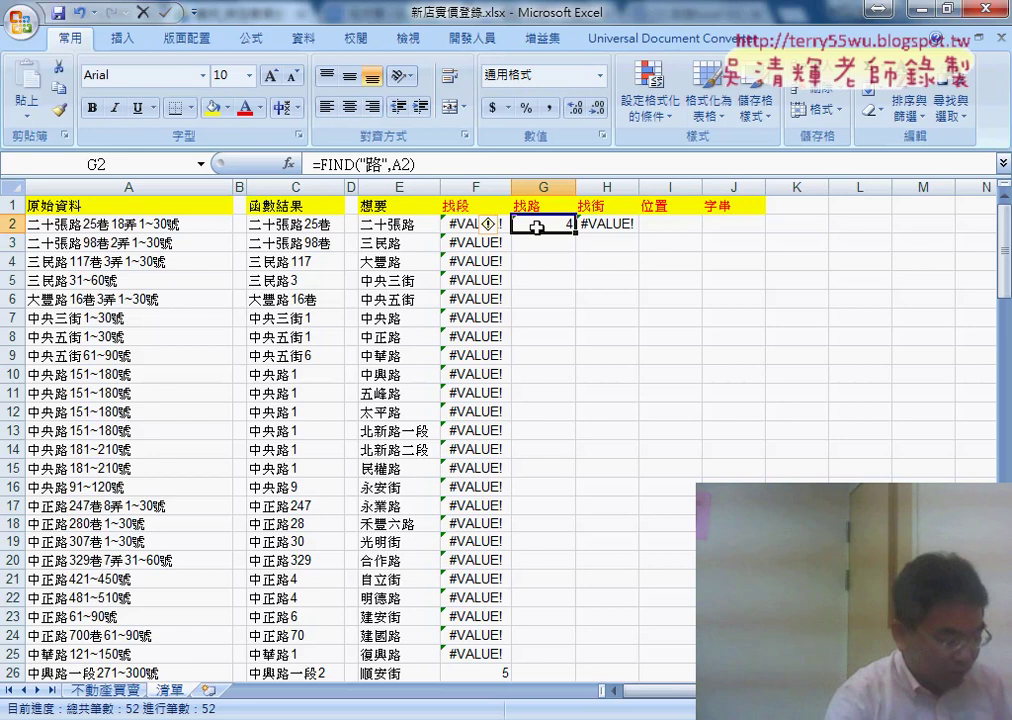
pyautogui.doubleClick(577, 233)
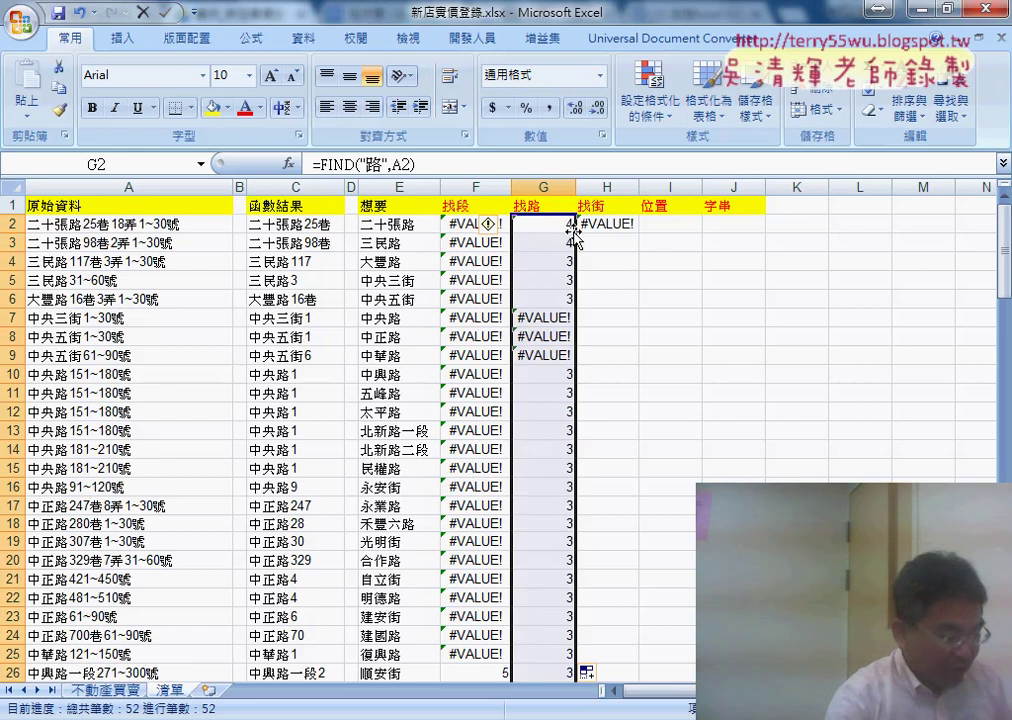
# Step: Change H2 to =FIND("街",A2), fill it down column H, and check F7
pyautogui.click(603, 224)
pyautogui.doubleClick(397, 163)
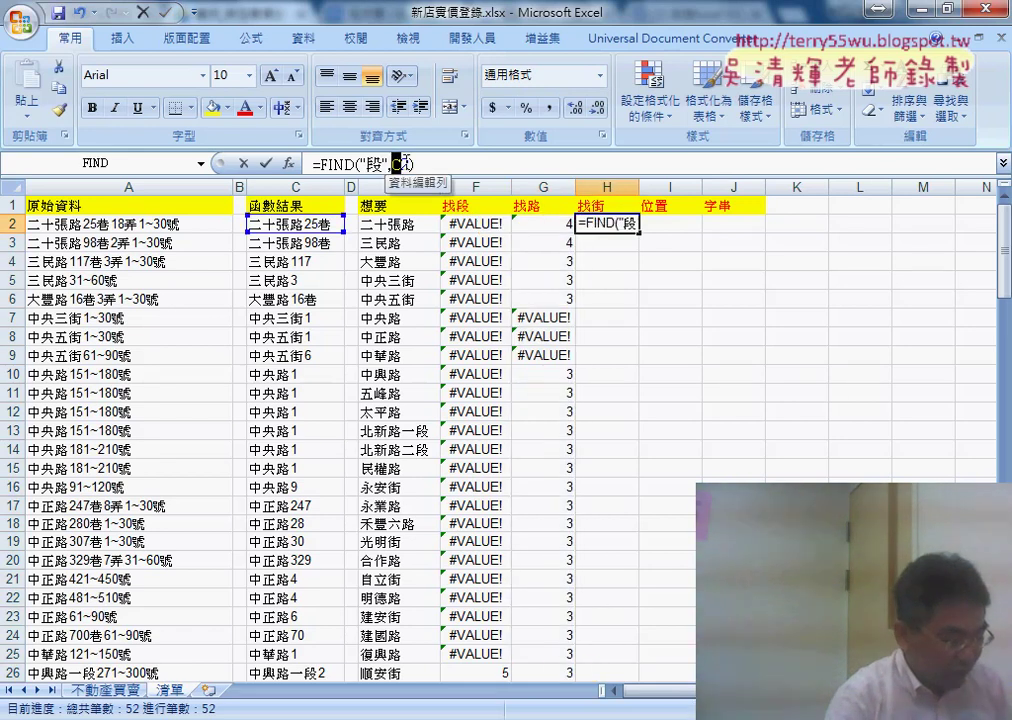
pyautogui.click(200, 224)
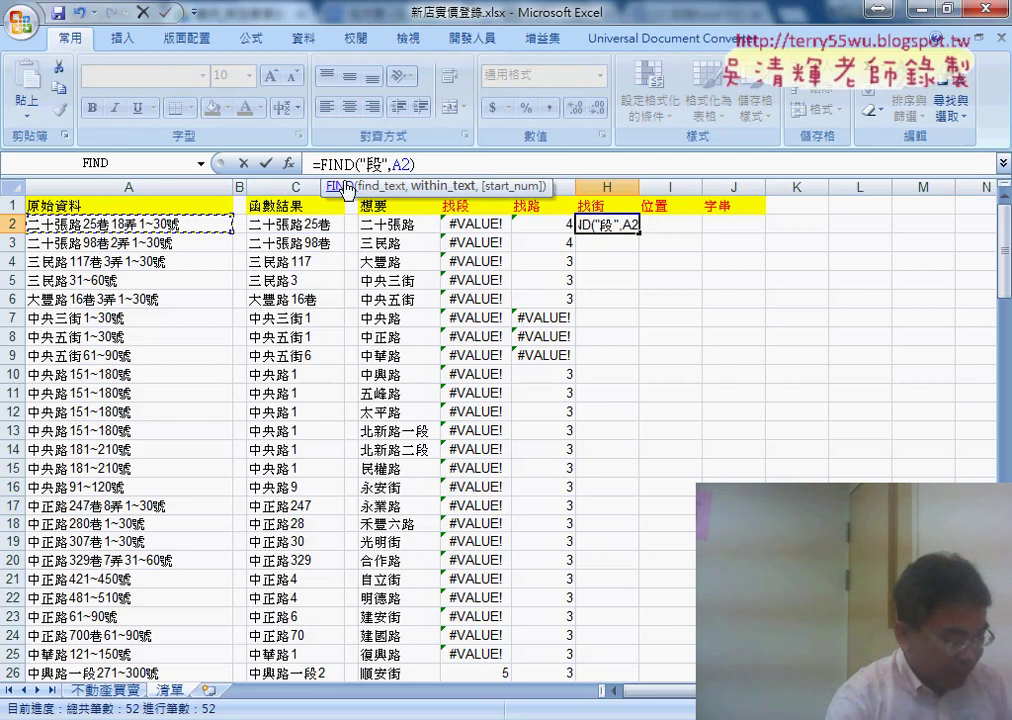
pyautogui.doubleClick(372, 163)
pyautogui.write('c')
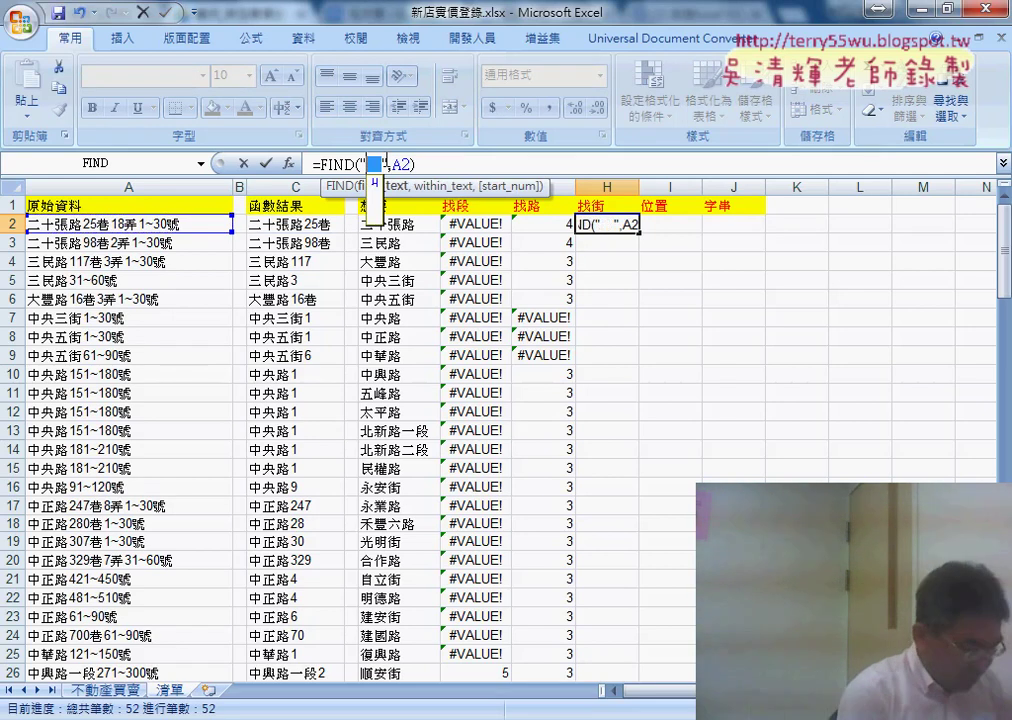
pyautogui.write('街')
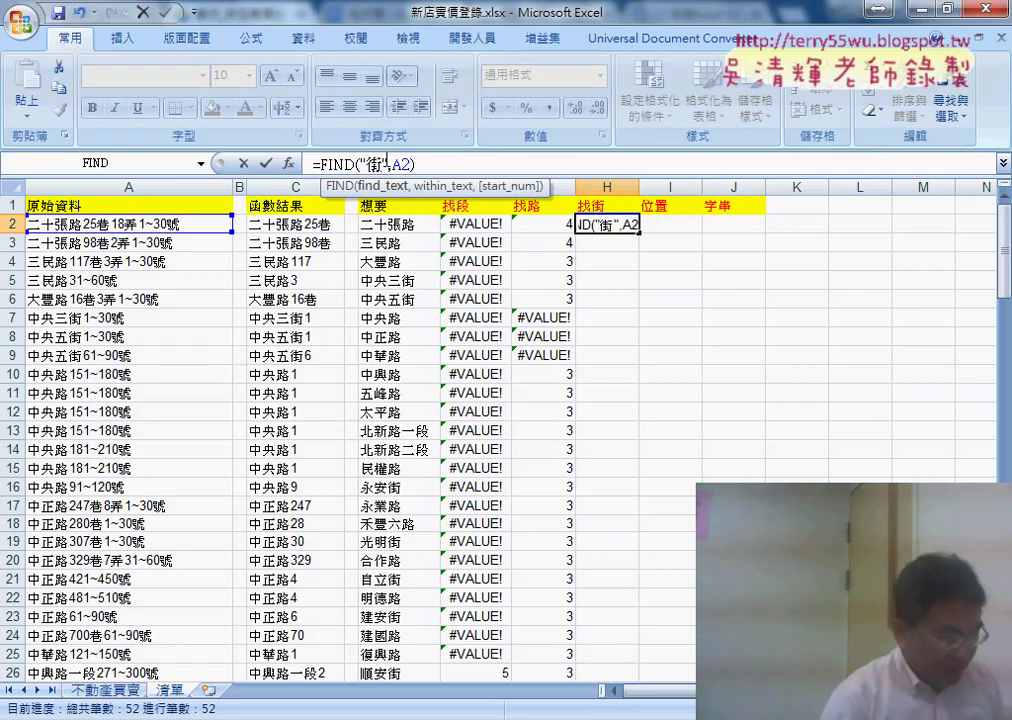
pyautogui.click(265, 163)
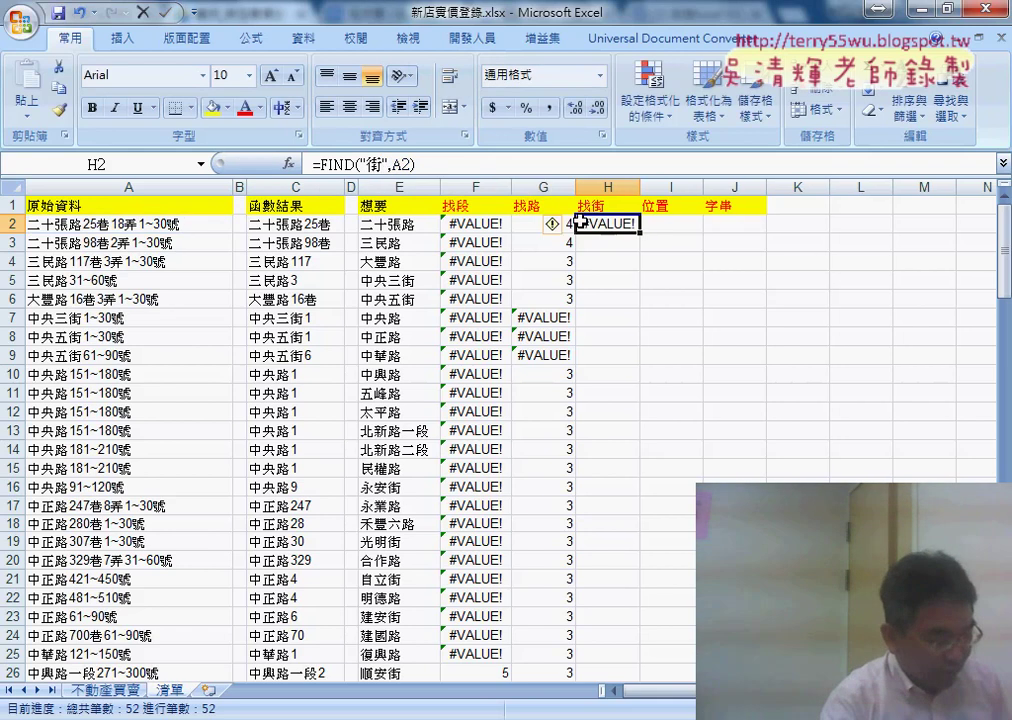
pyautogui.doubleClick(637, 232)
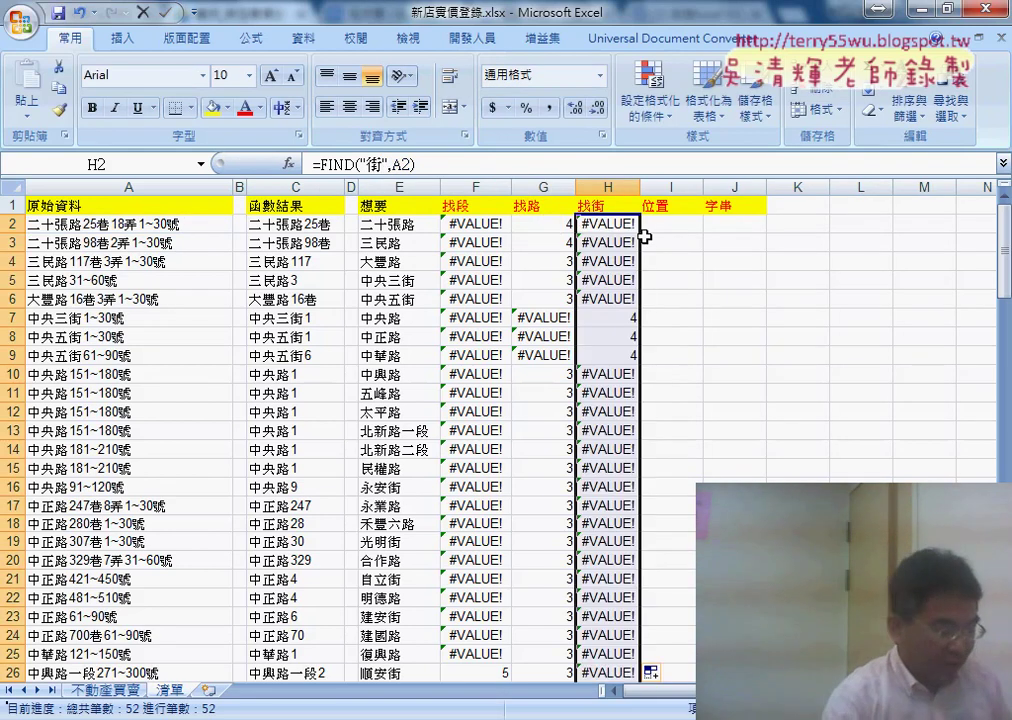
pyautogui.click(462, 320)
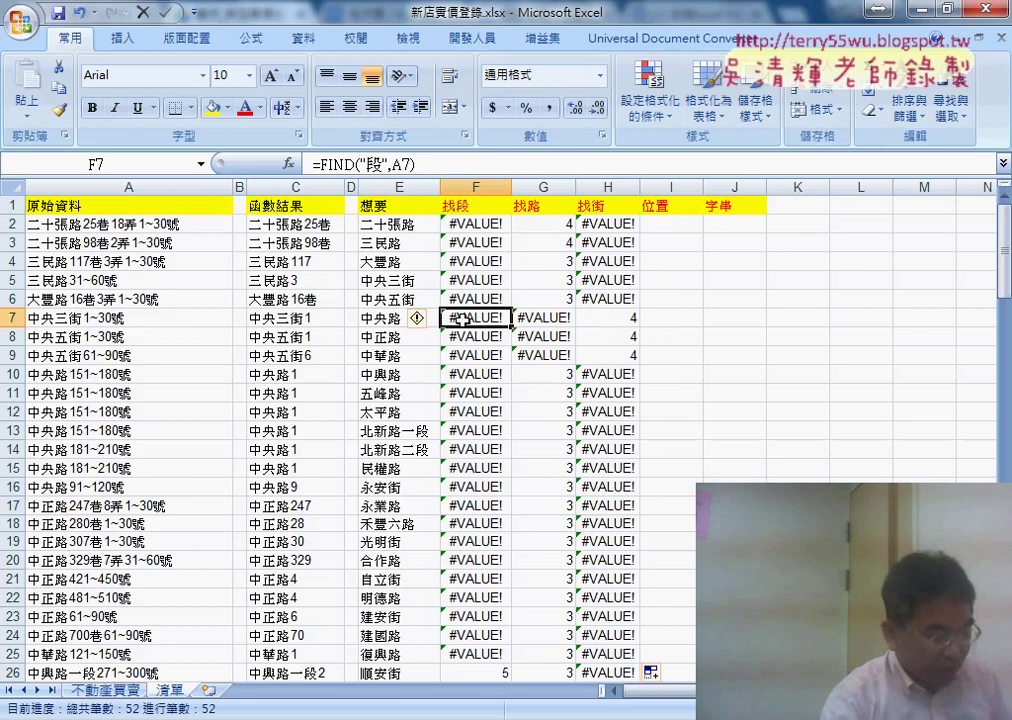
pyautogui.click(543, 318)
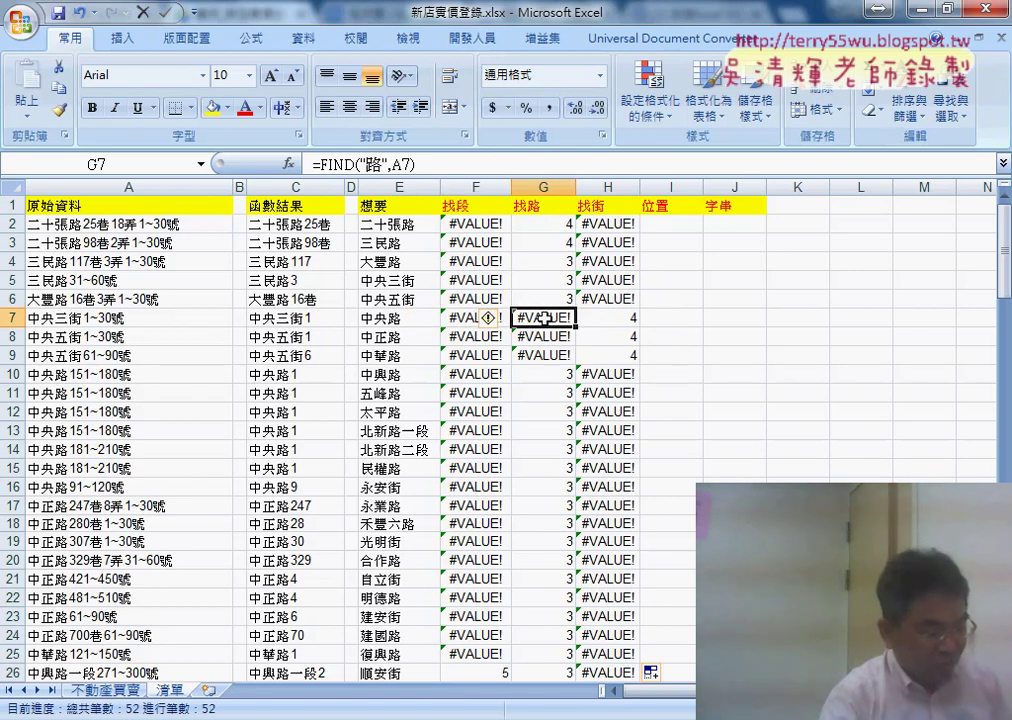
pyautogui.click(605, 318)
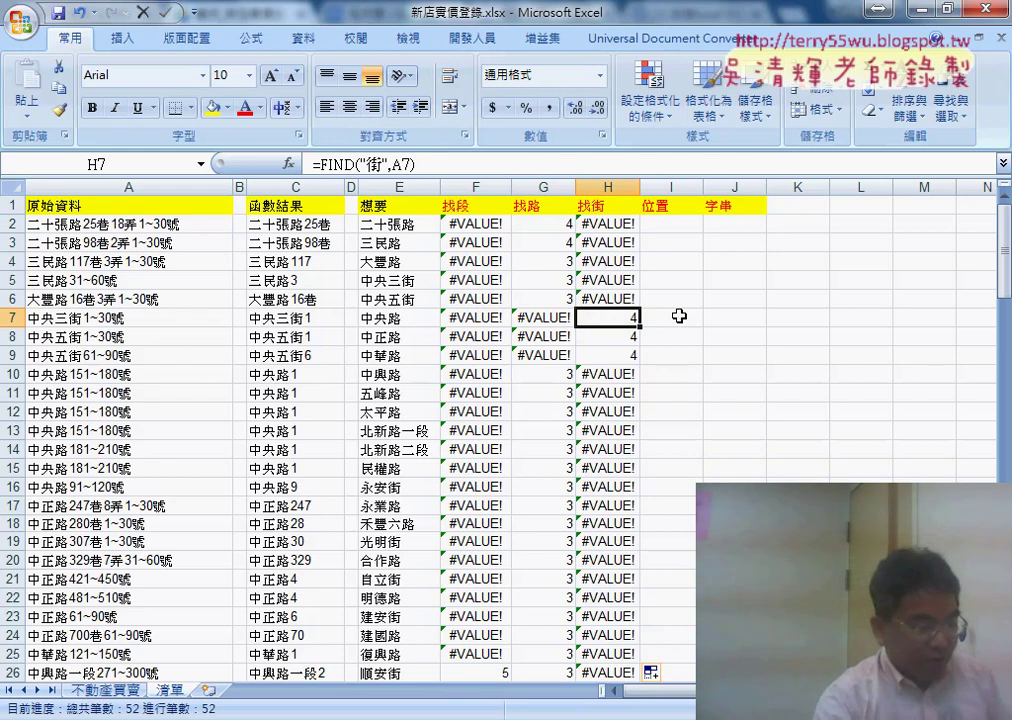
pyautogui.click(679, 316)
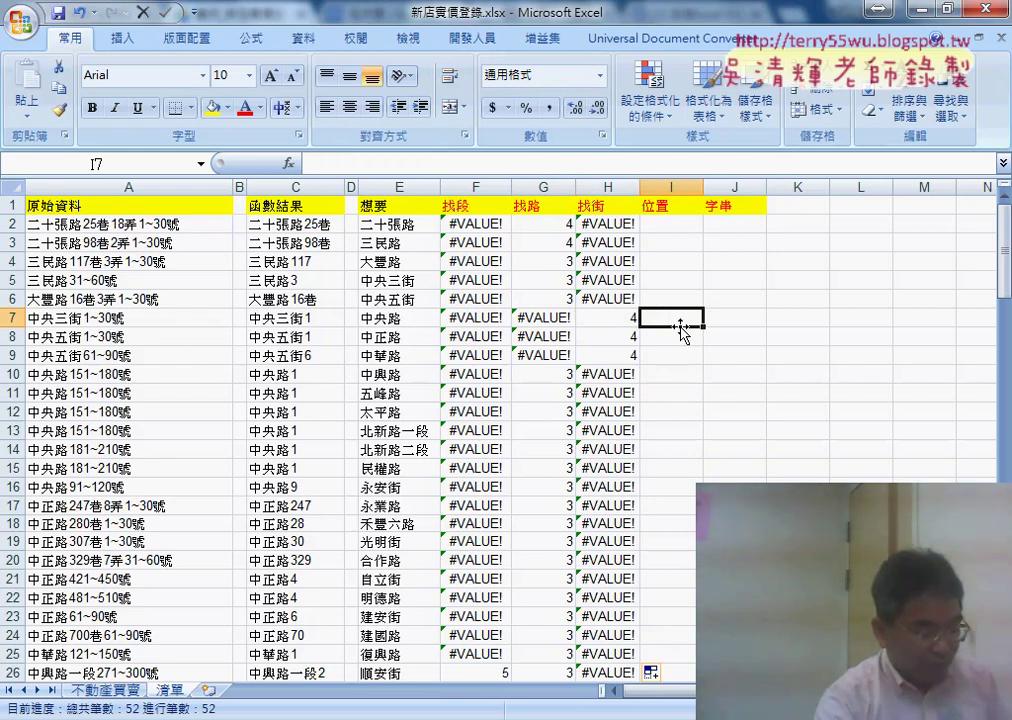
pyautogui.click(755, 324)
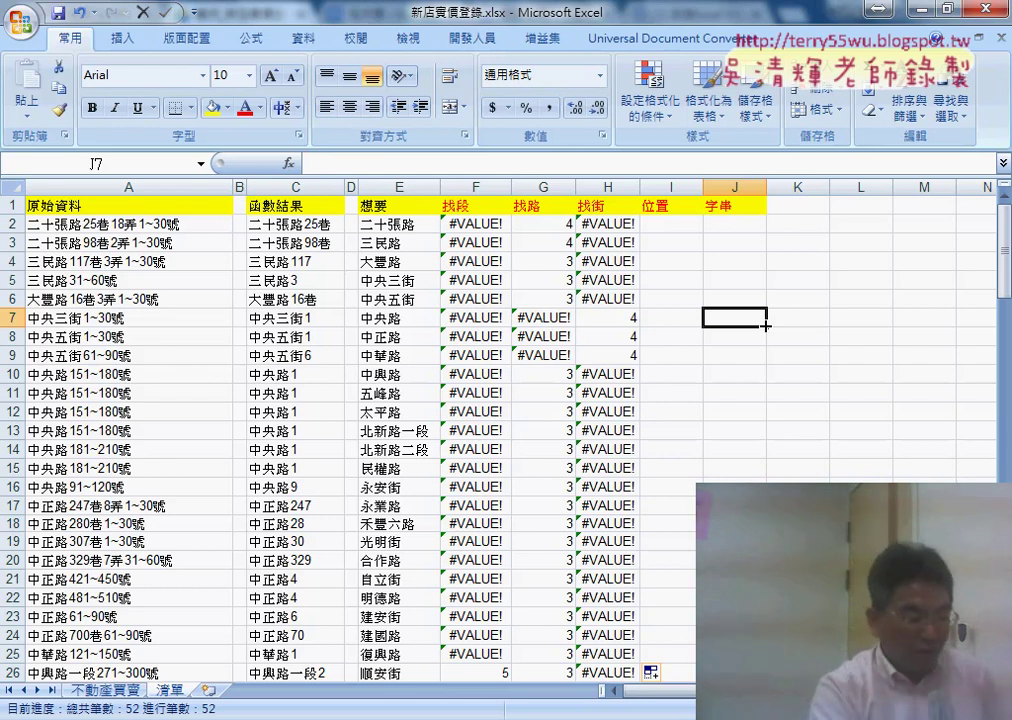
pyautogui.click(668, 224)
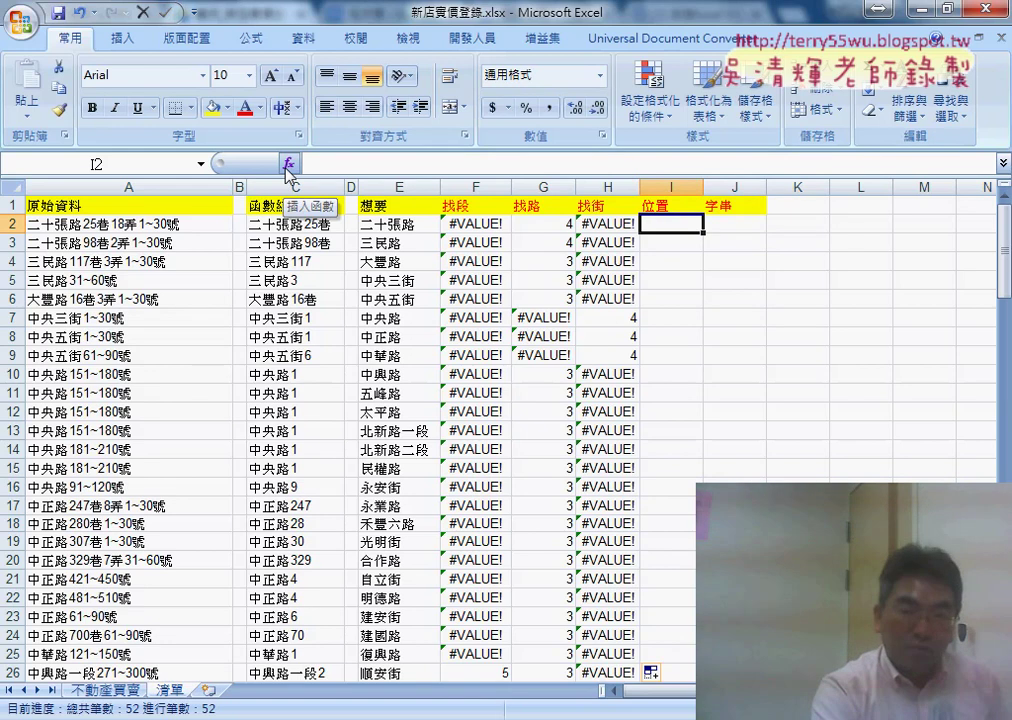
pyautogui.click(478, 226)
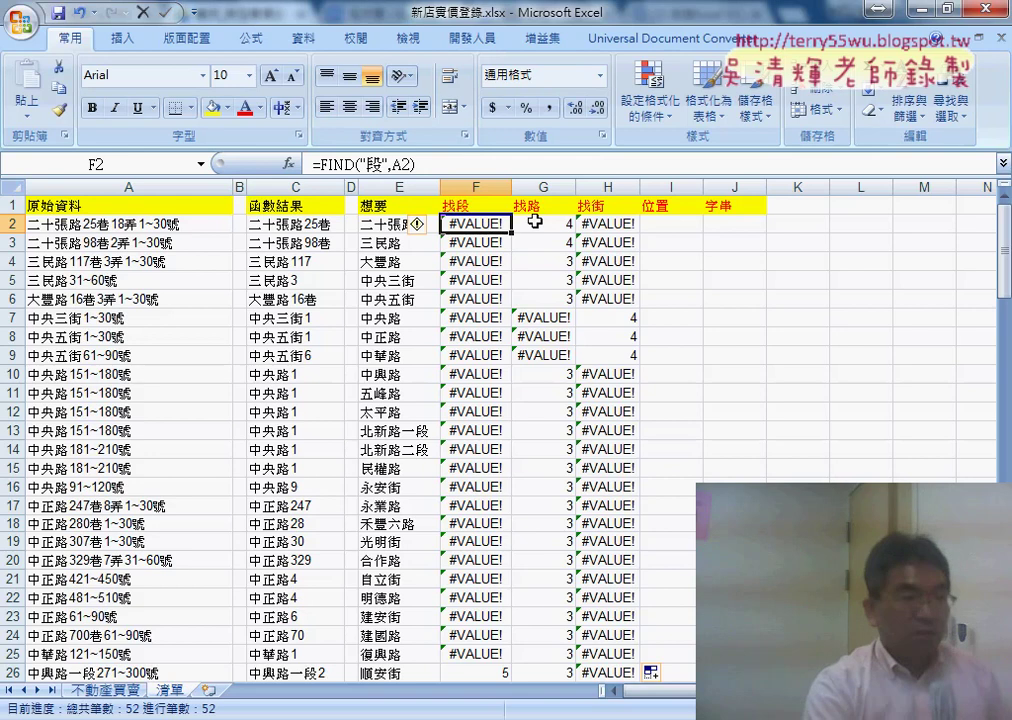
pyautogui.click(547, 224)
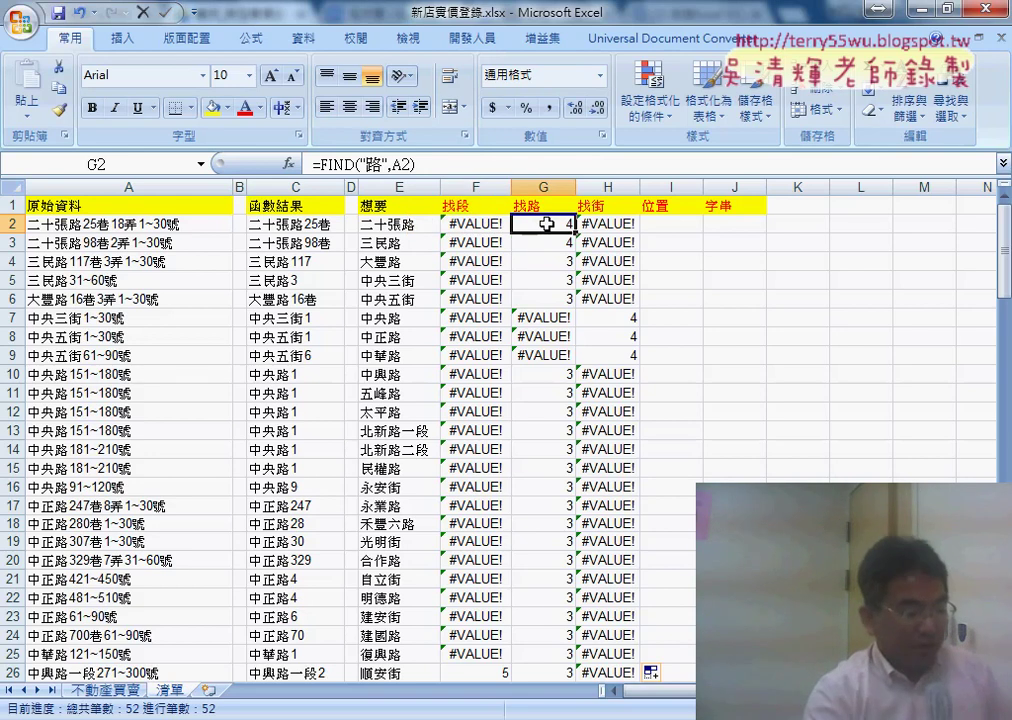
pyautogui.click(609, 224)
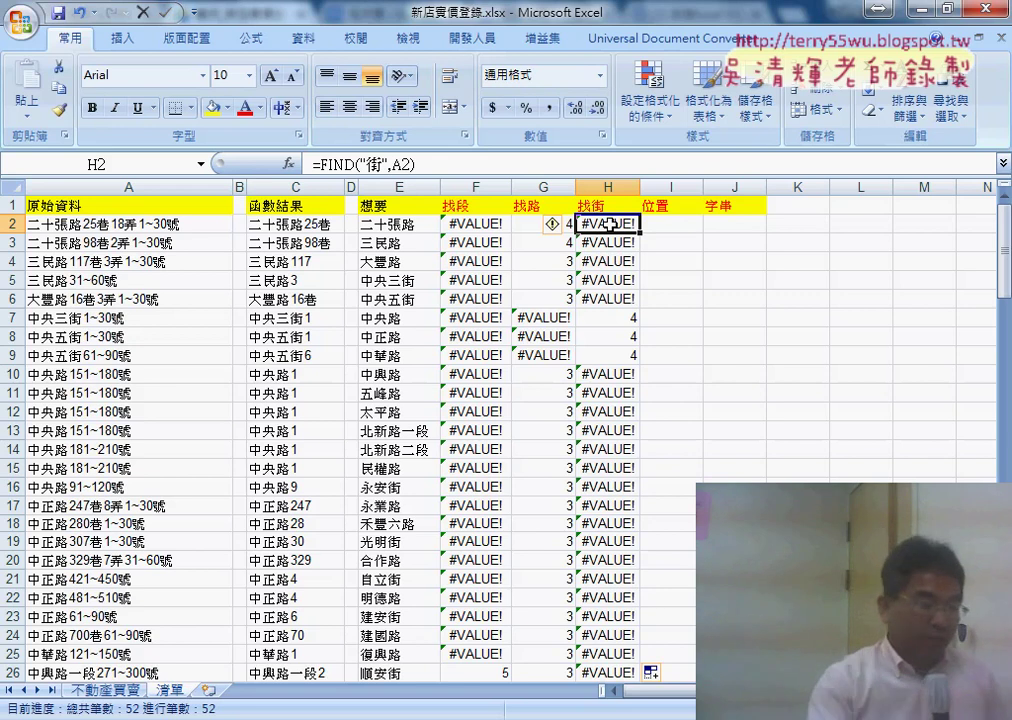
pyautogui.click(467, 225)
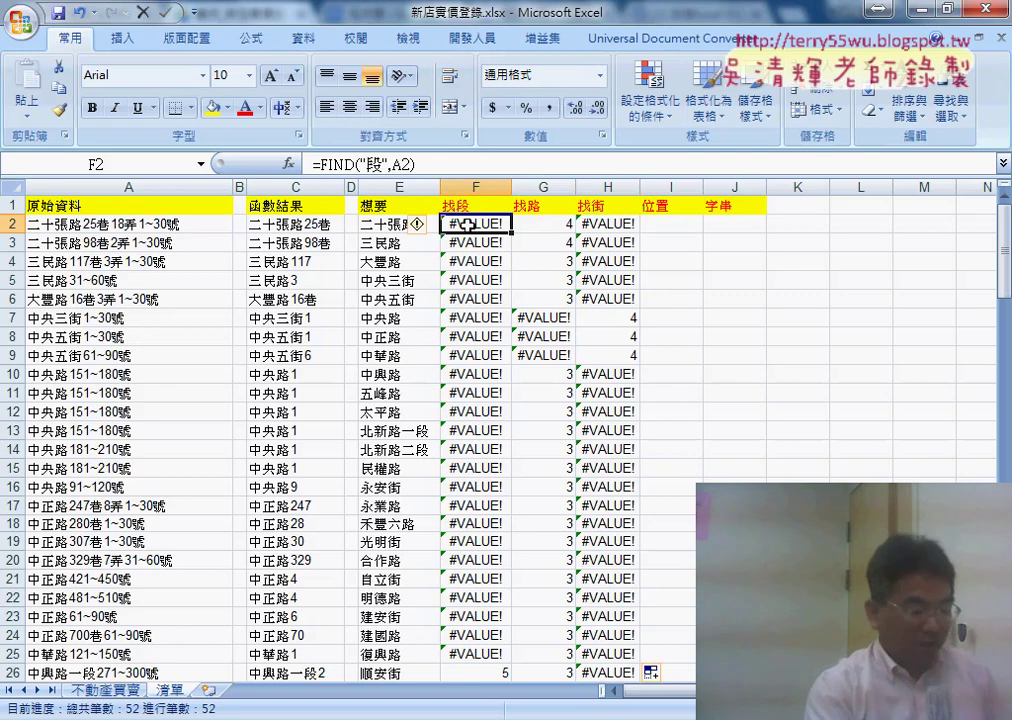
pyautogui.scroll(-4, 474, 281)
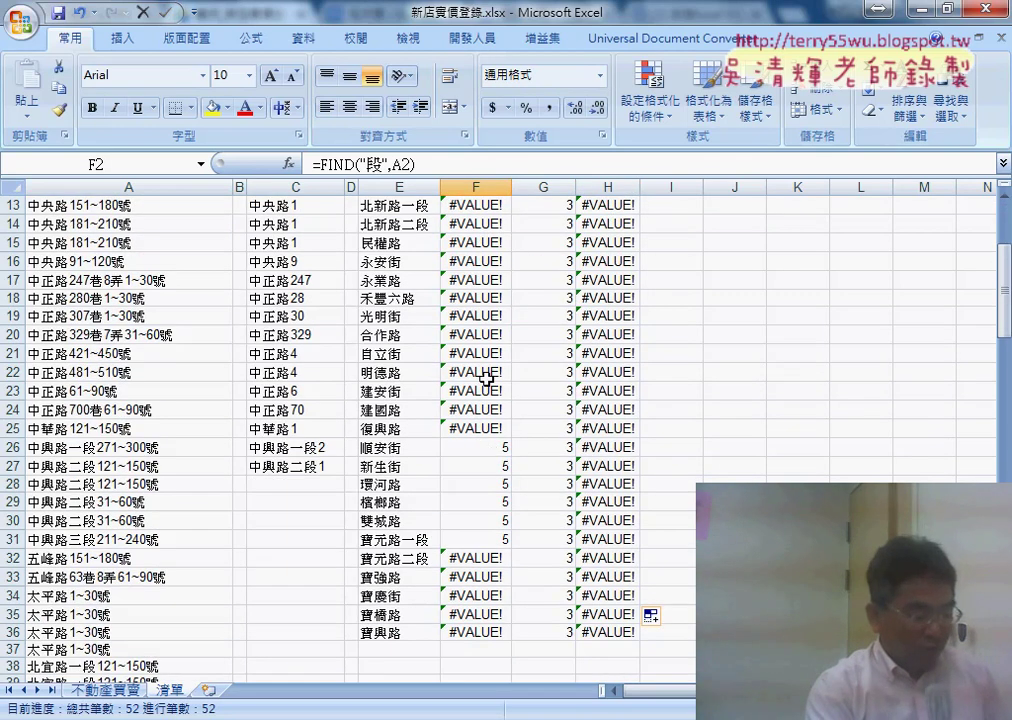
pyautogui.click(493, 454)
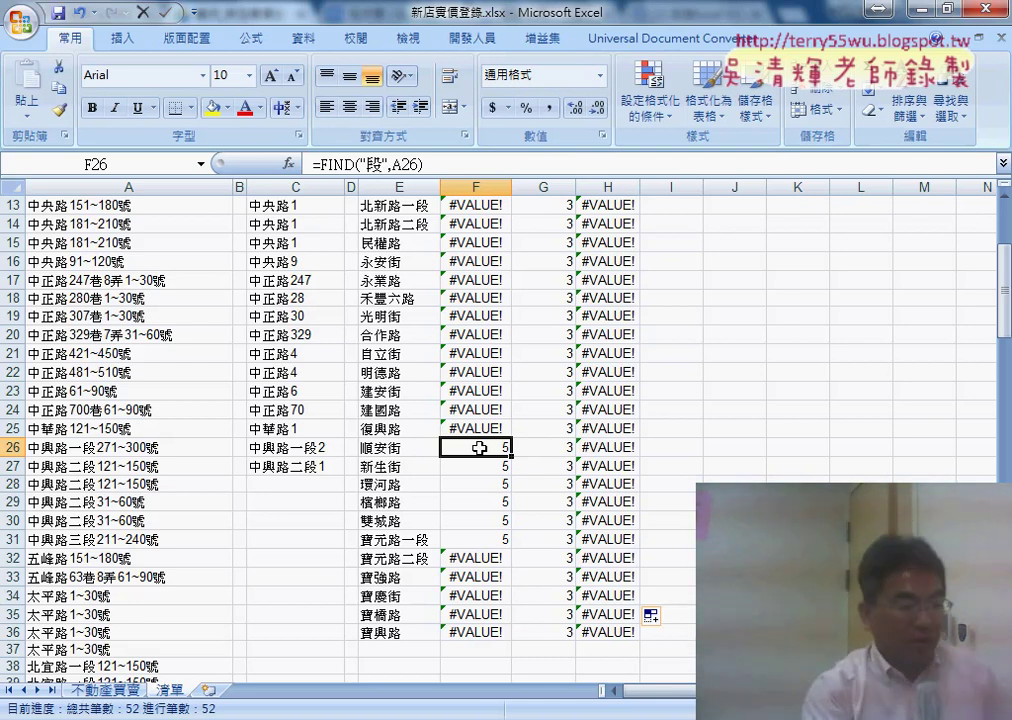
pyautogui.scroll(4, 432, 378)
pyautogui.click(679, 221)
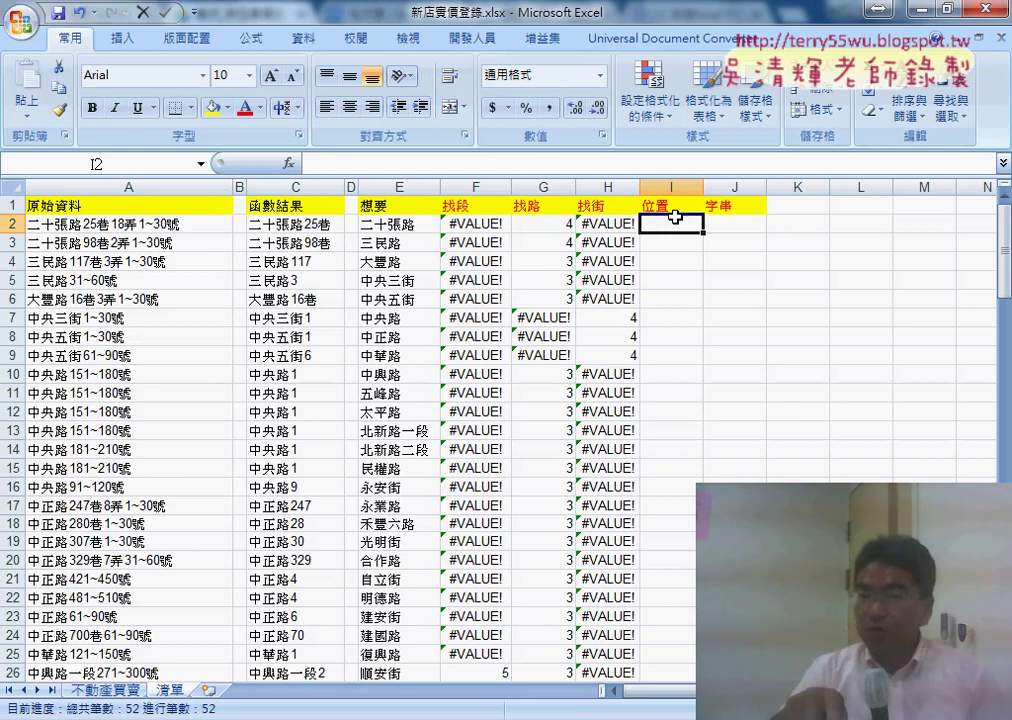
pyautogui.click(468, 223)
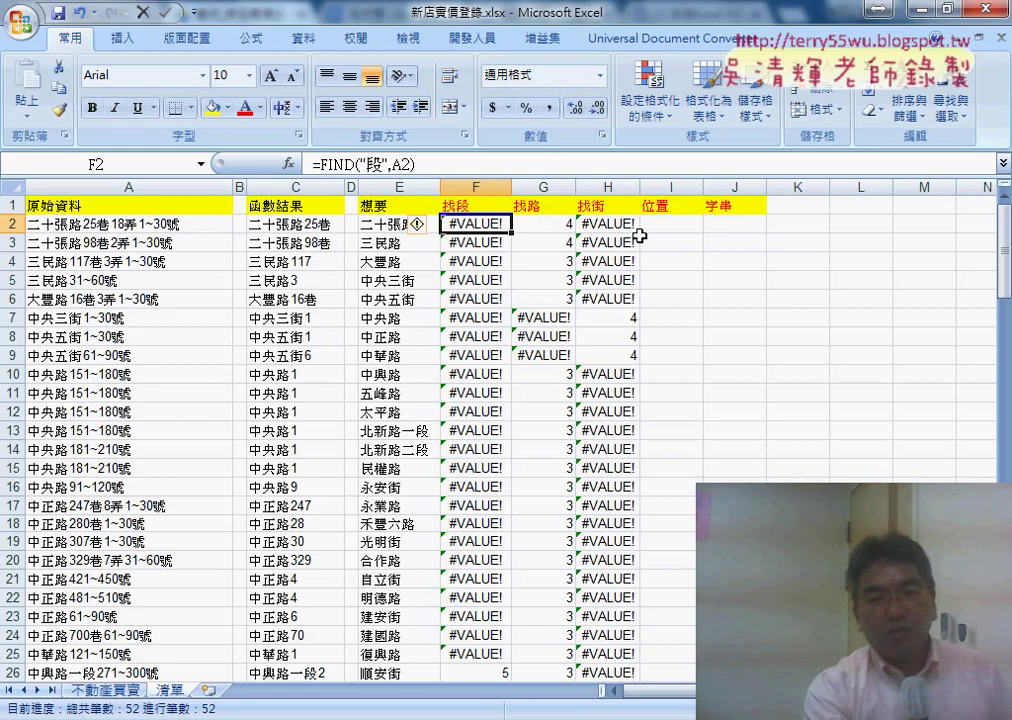
pyautogui.click(676, 227)
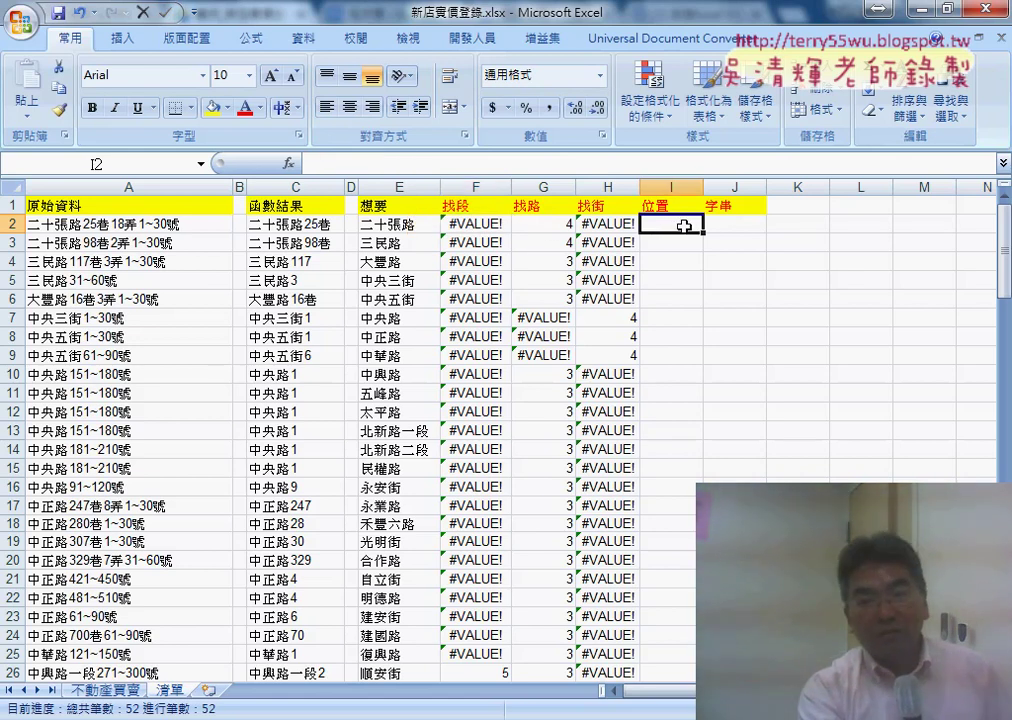
pyautogui.click(744, 226)
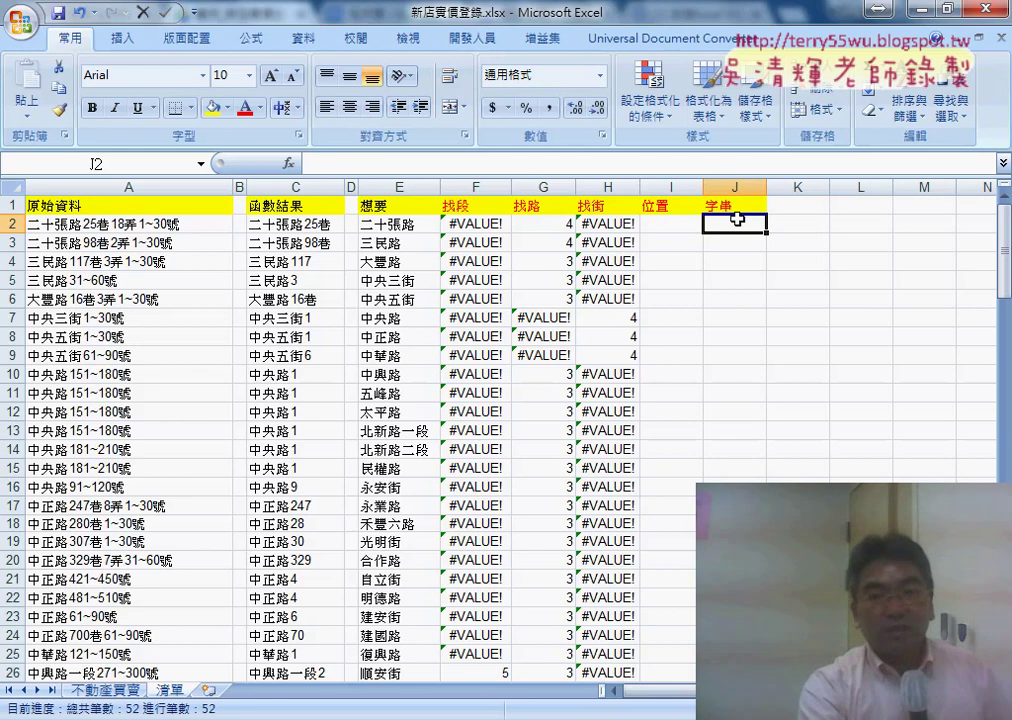
pyautogui.moveTo(465, 205); pyautogui.dragTo(733, 206)
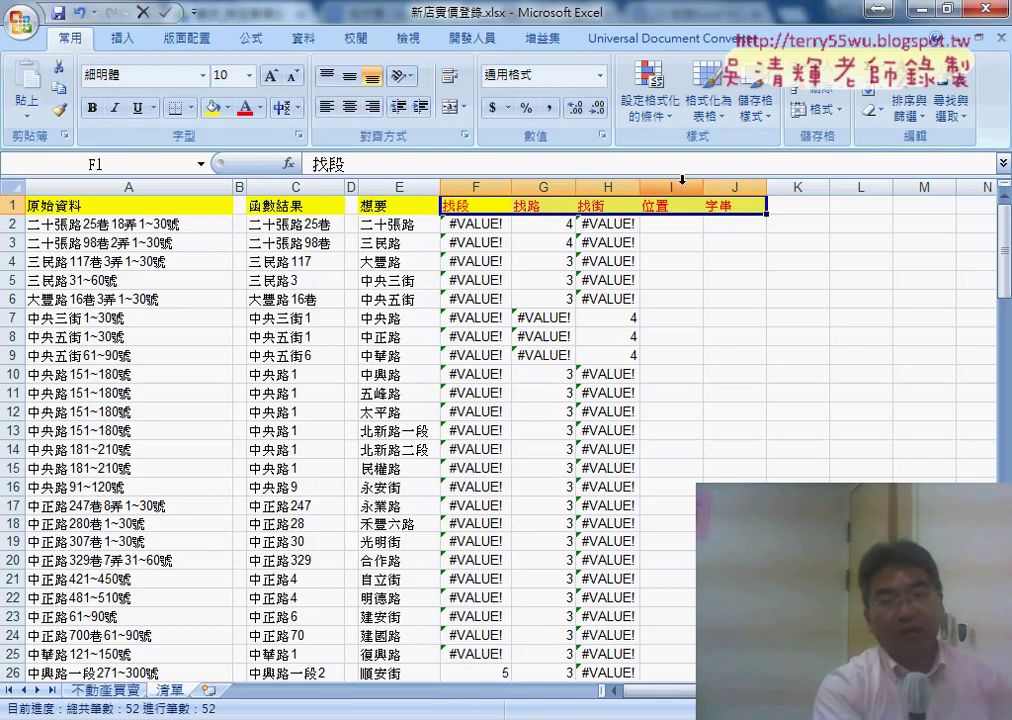
pyautogui.moveTo(672, 187); pyautogui.dragTo(485, 187)
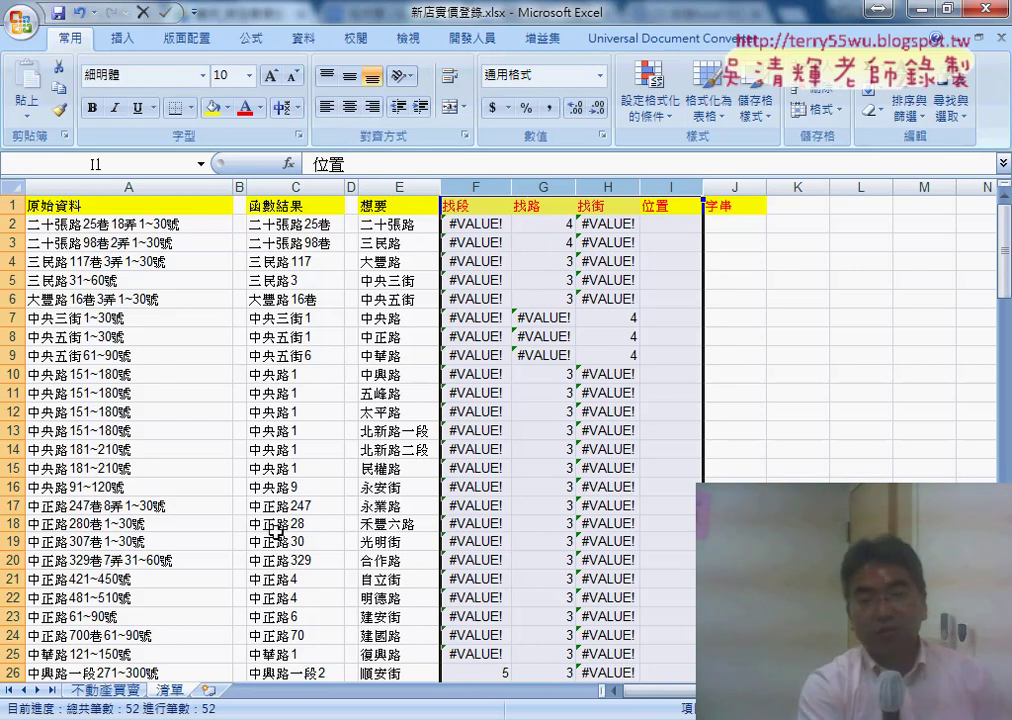
pyautogui.click(116, 691)
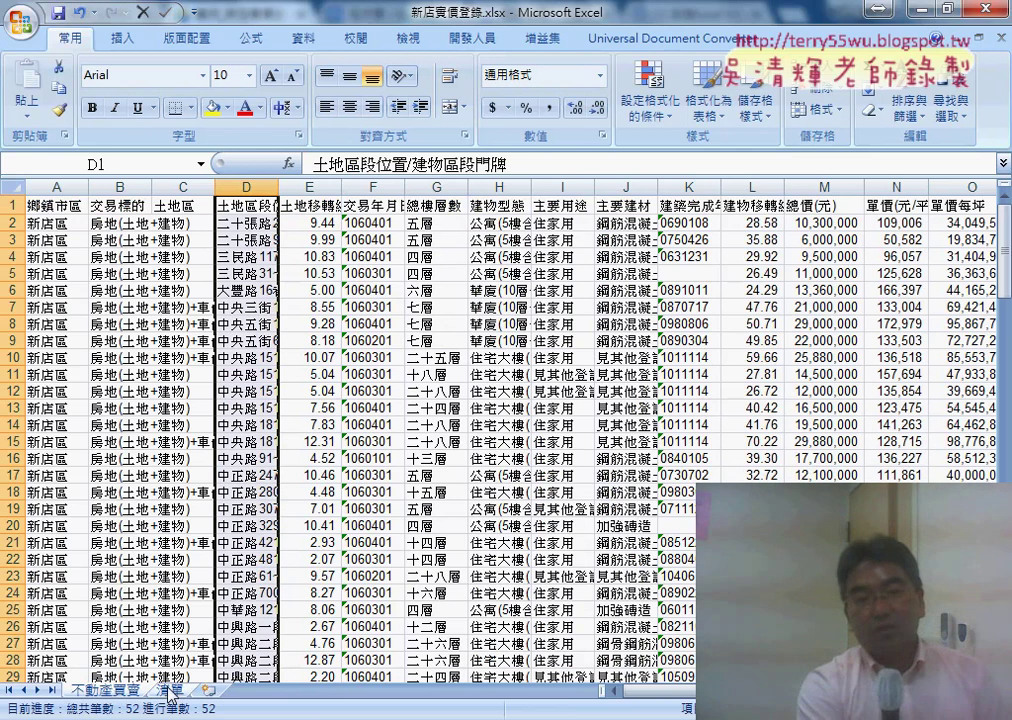
pyautogui.click(172, 692)
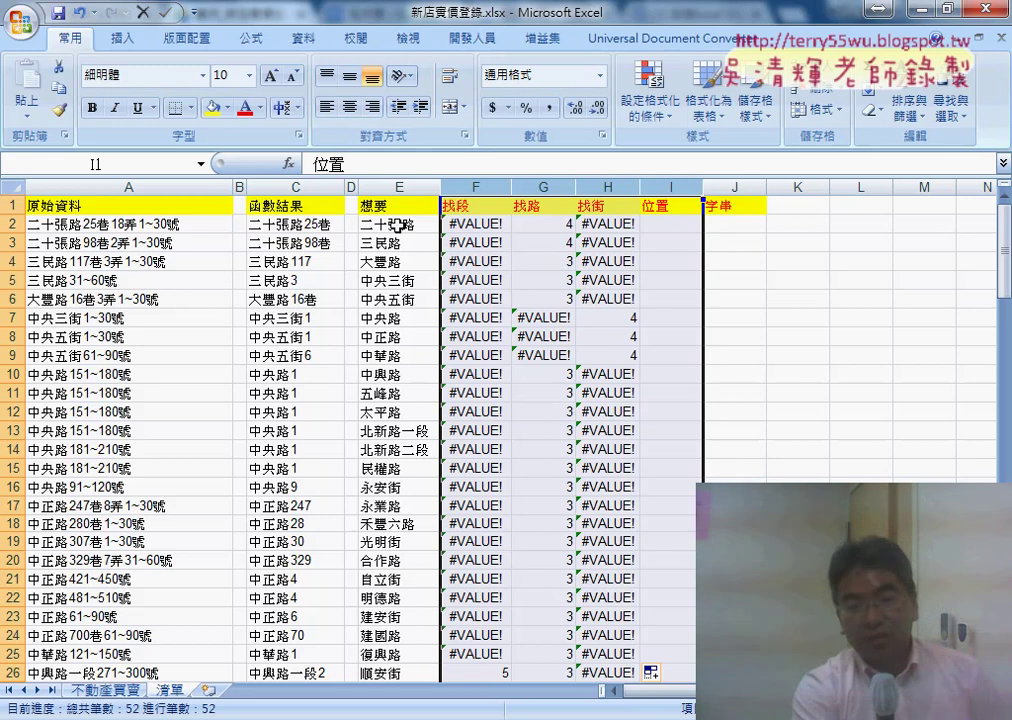
pyautogui.click(112, 690)
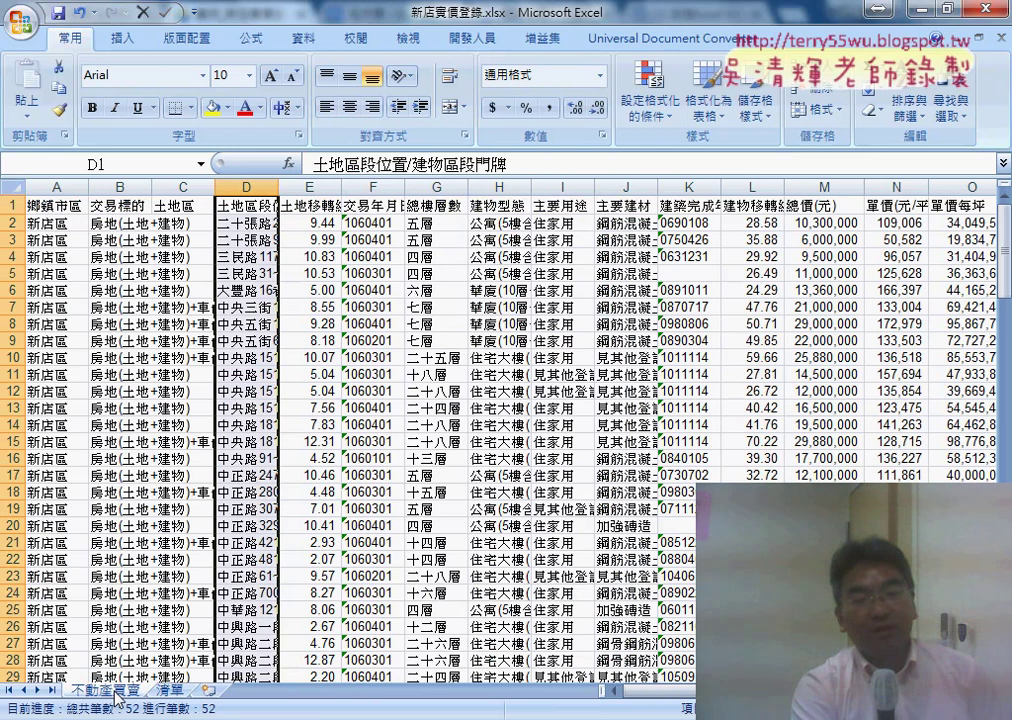
pyautogui.click(170, 690)
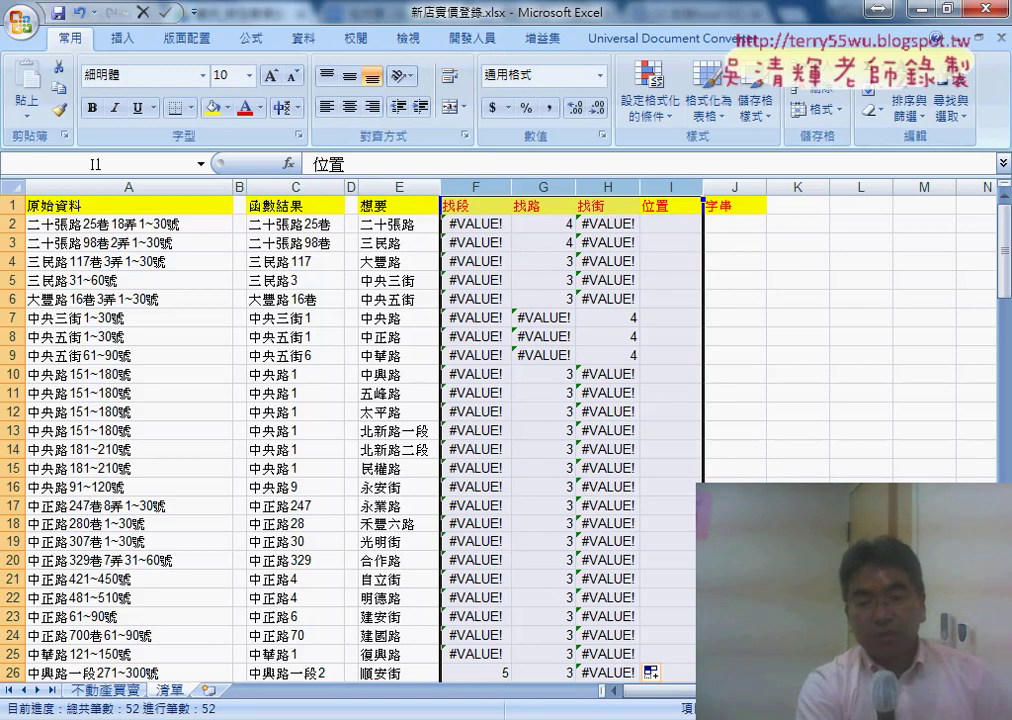
pyautogui.moveTo(468, 692)
pyautogui.click(474, 656)
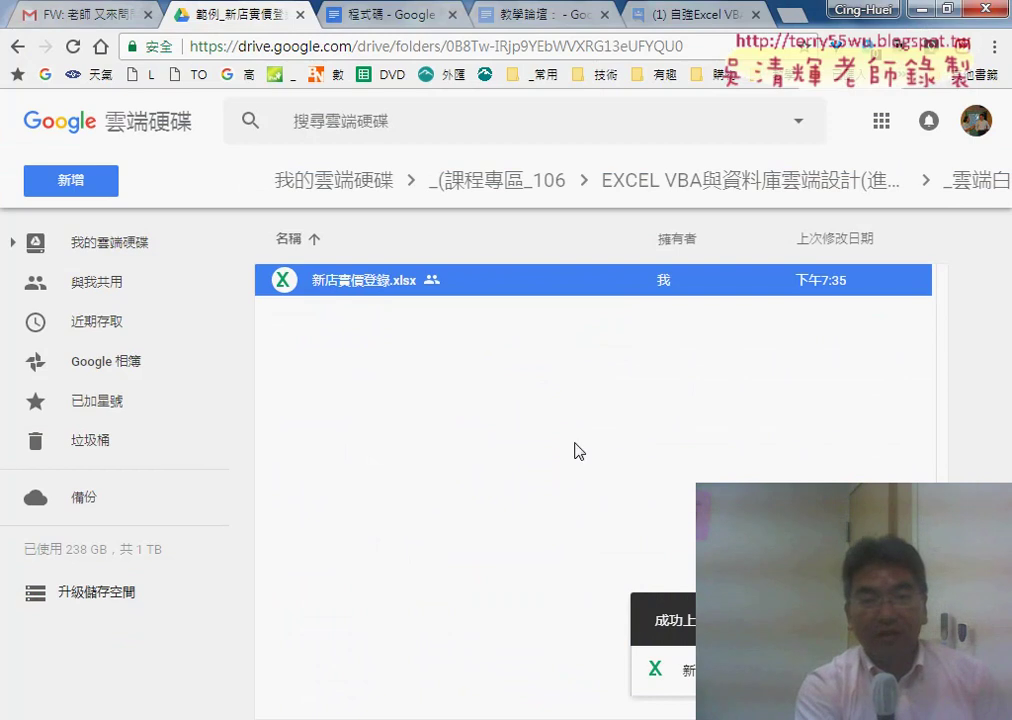
pyautogui.click(12, 48)
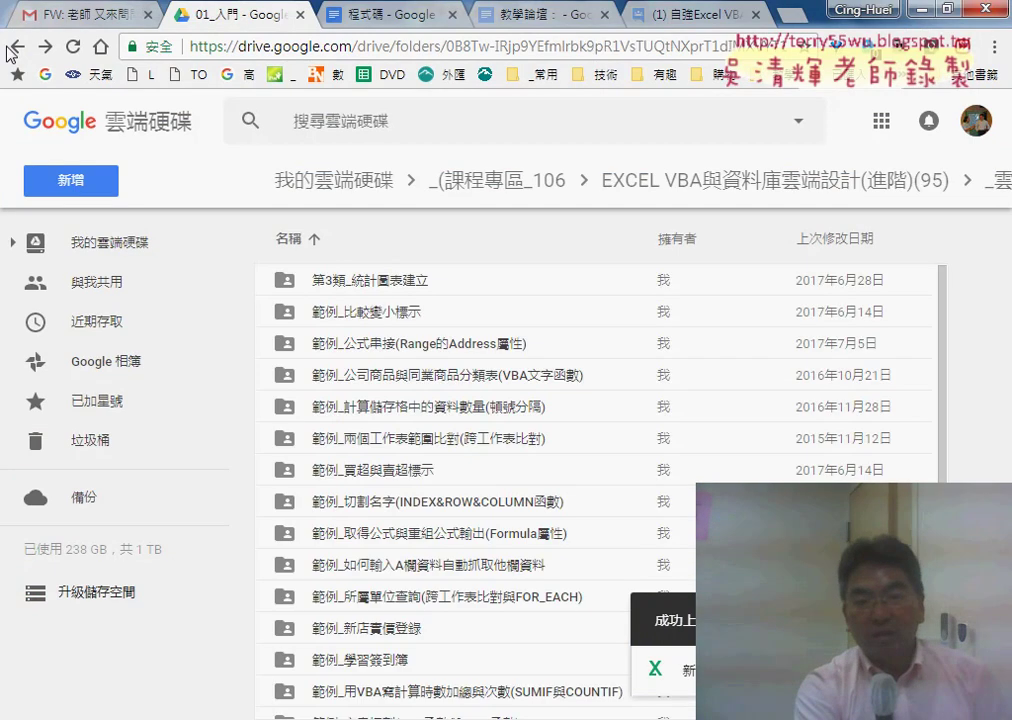
pyautogui.click(680, 181)
pyautogui.doubleClick(395, 280)
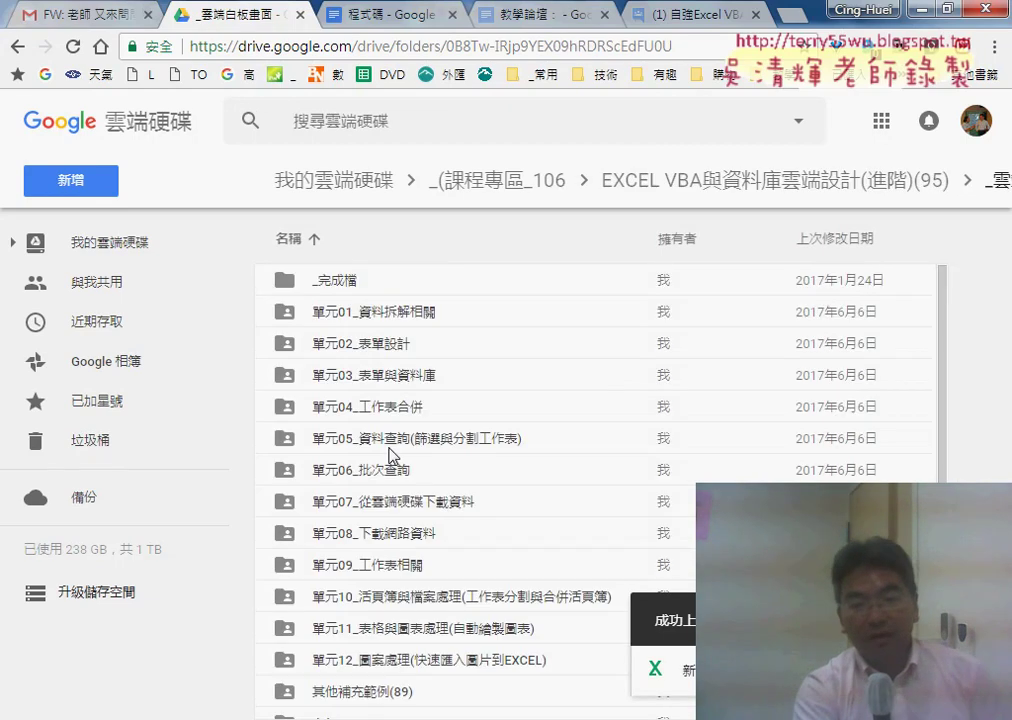
pyautogui.scroll(-1, 390, 462)
pyautogui.doubleClick(378, 592)
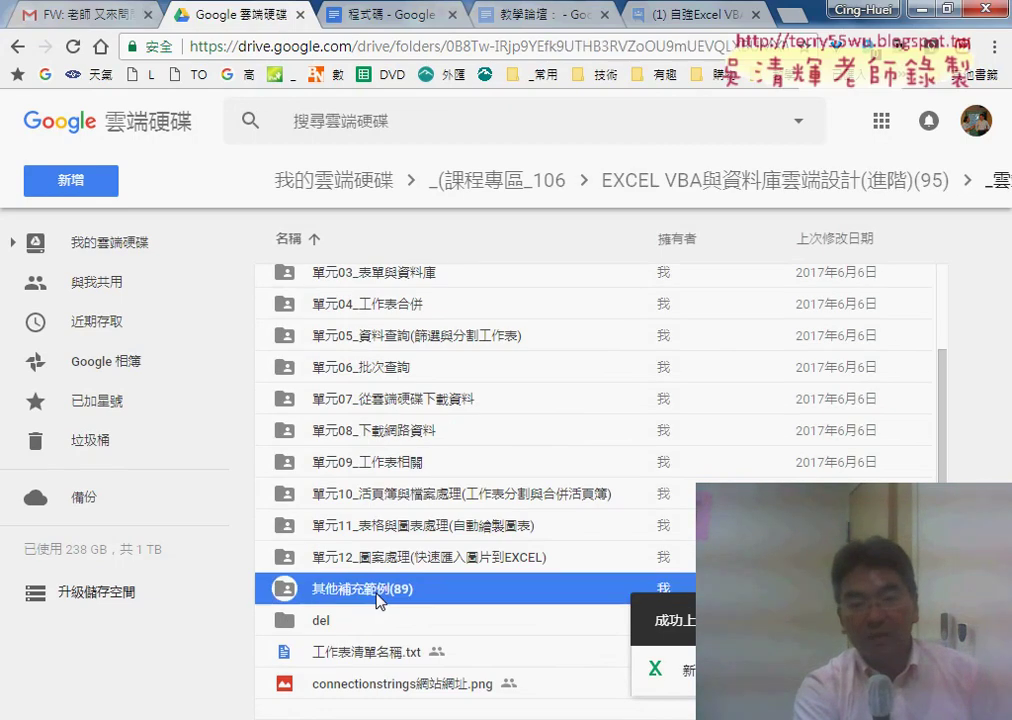
pyautogui.doubleClick(350, 283)
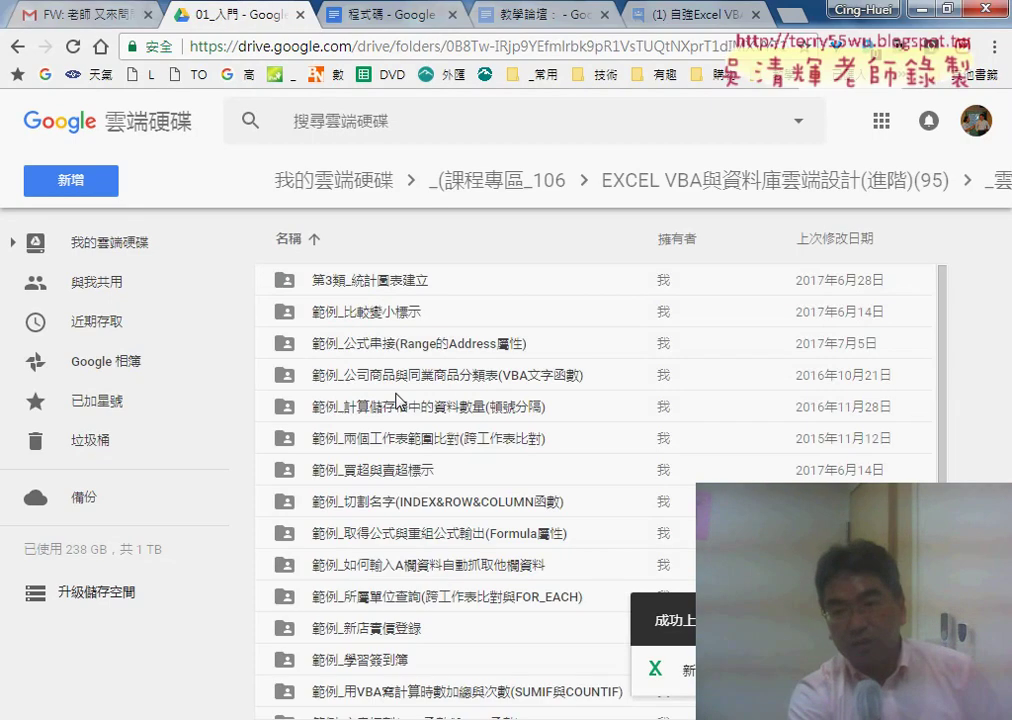
pyautogui.click(840, 238)
pyautogui.click(720, 295)
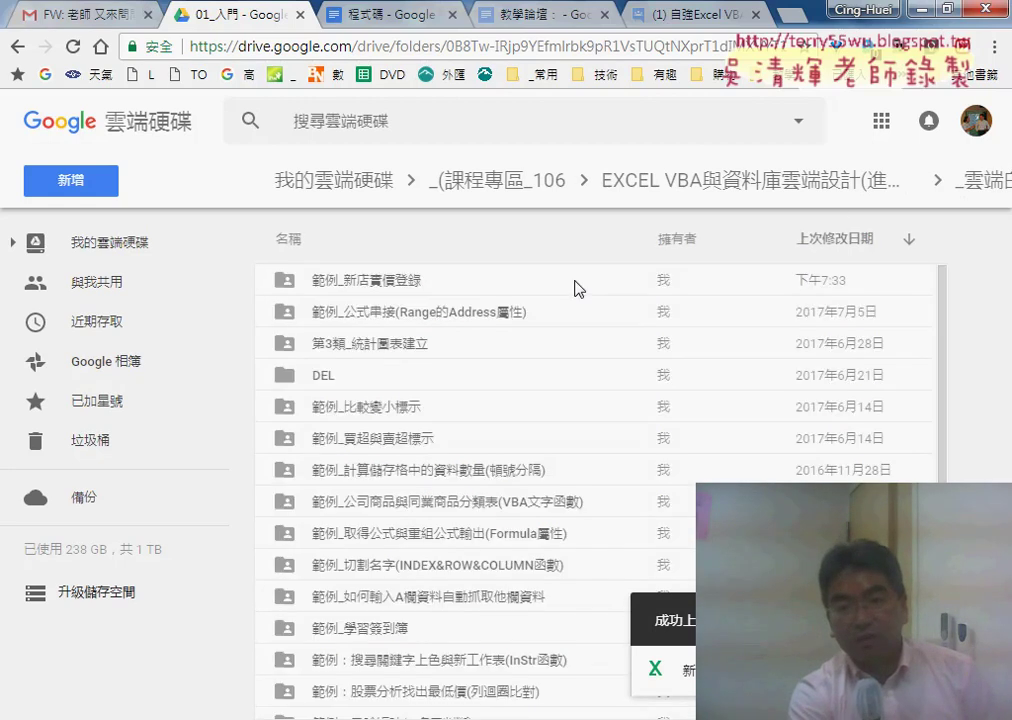
pyautogui.click(378, 287)
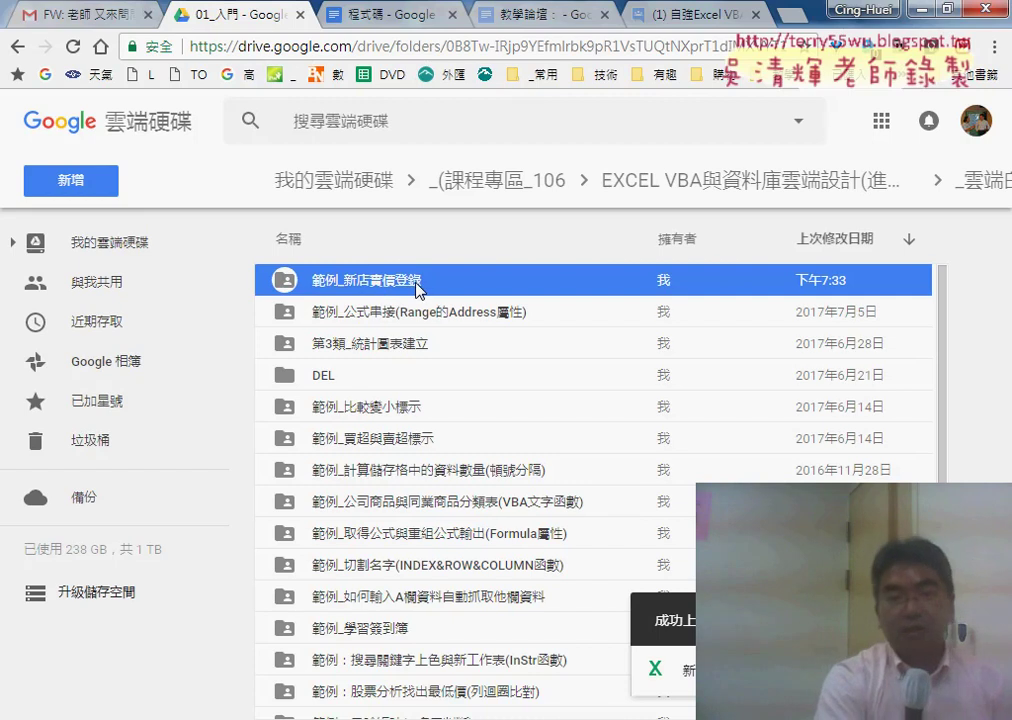
pyautogui.doubleClick(378, 287)
pyautogui.click(340, 281)
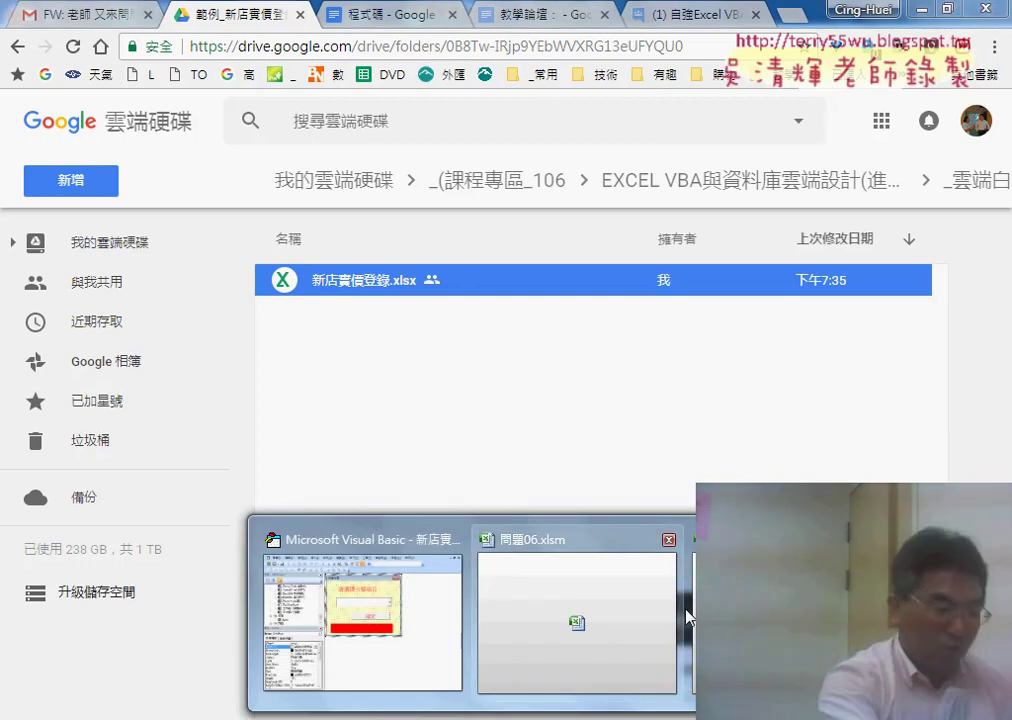
pyautogui.click(650, 618)
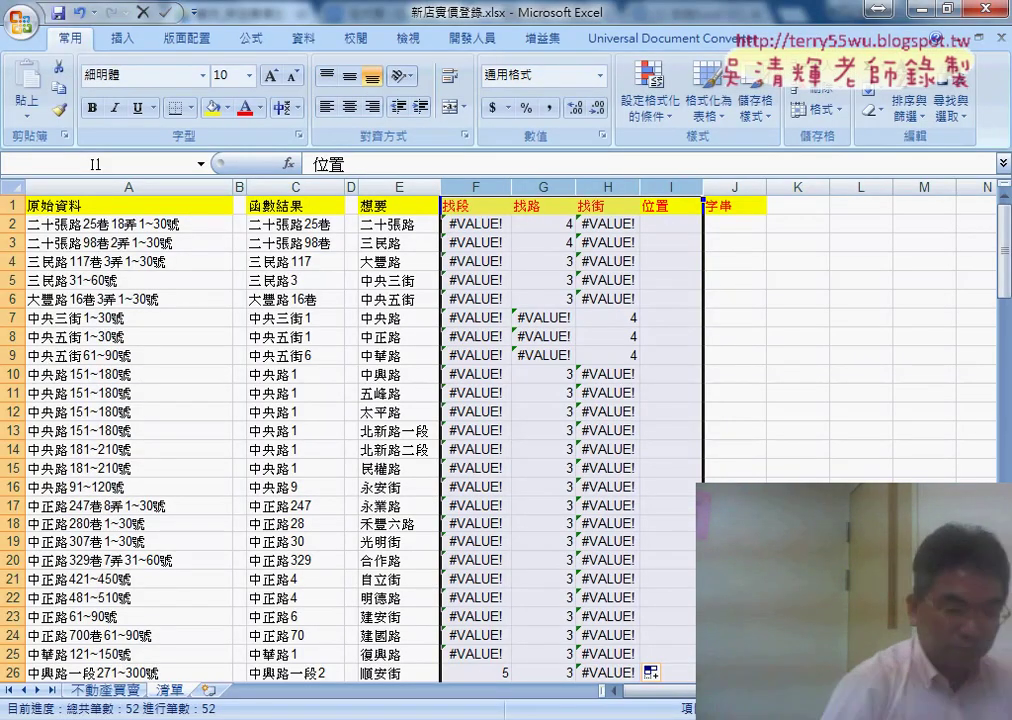